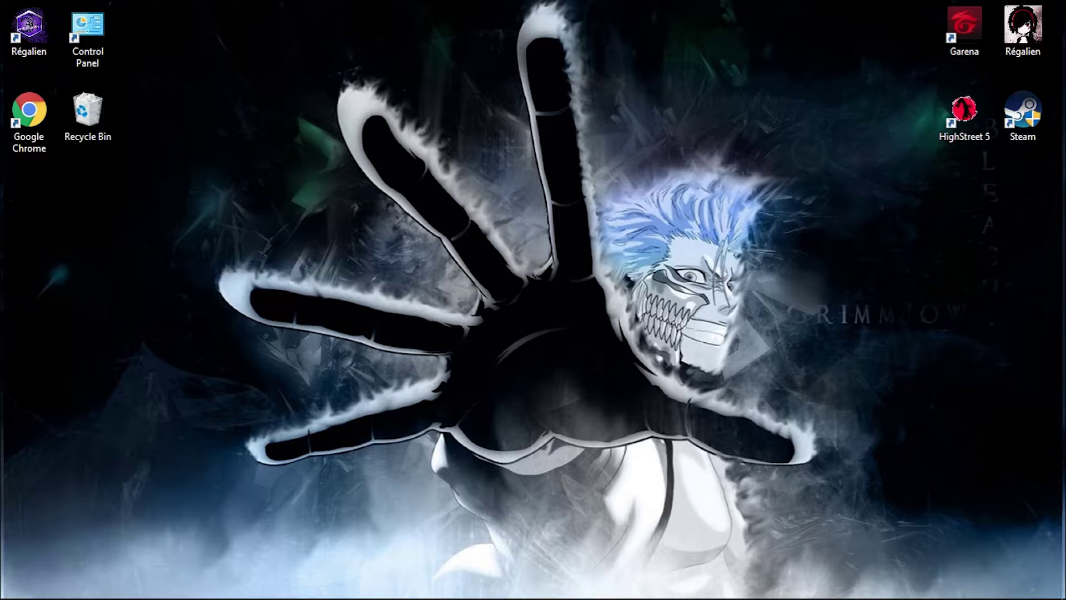
Open Dota 2's Properties from the Steam library
left_click(911, 588)
left_click(925, 561)
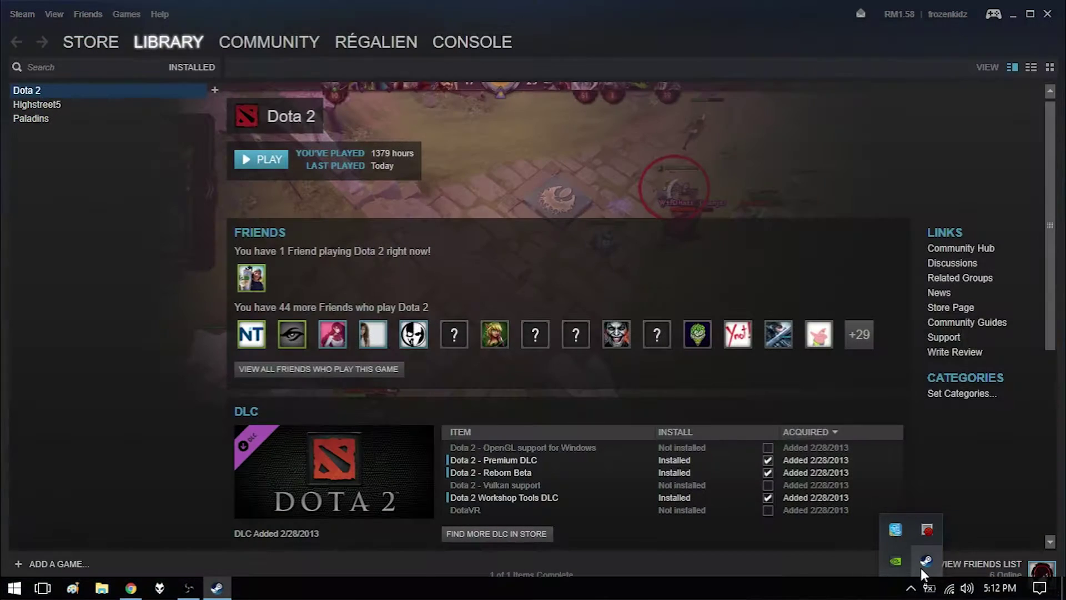
right_click(68, 91)
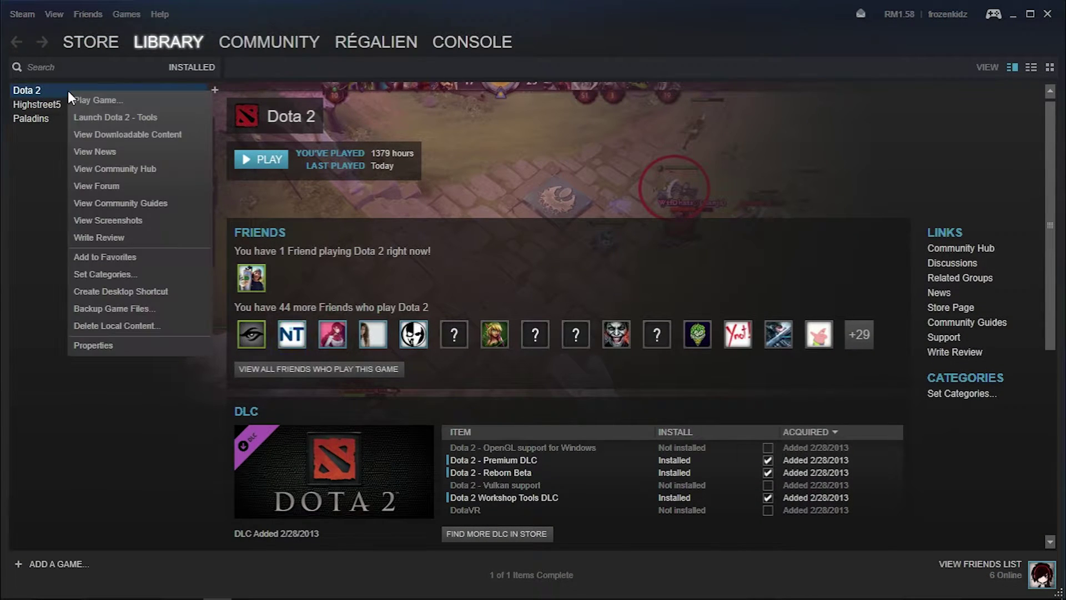
left_click(94, 345)
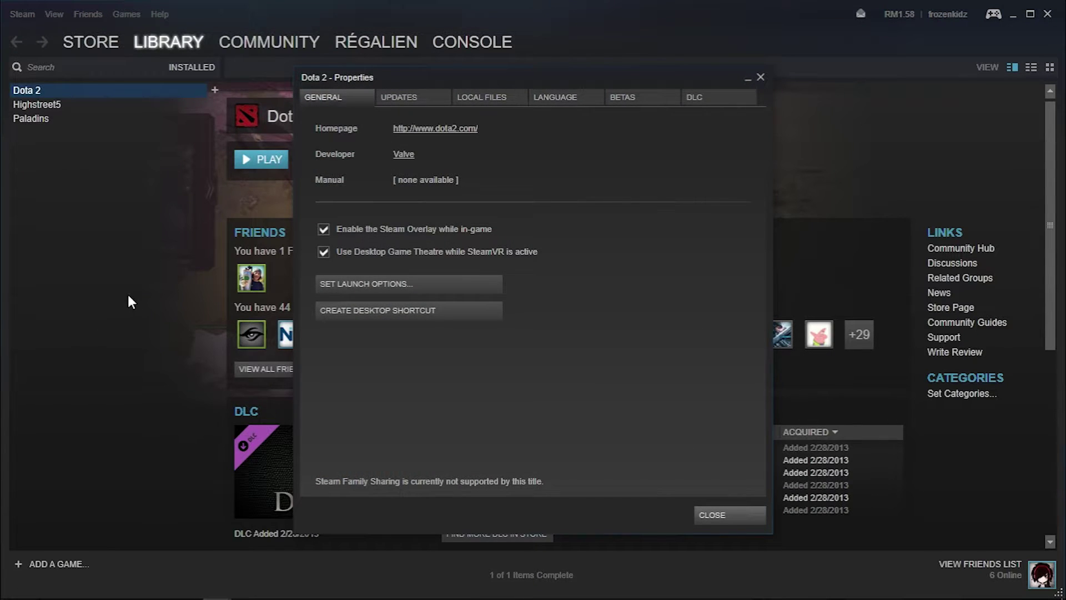
Verify Dota 2's game file integrity, then close the report and Properties dialog
left_click(459, 97)
left_click(404, 236)
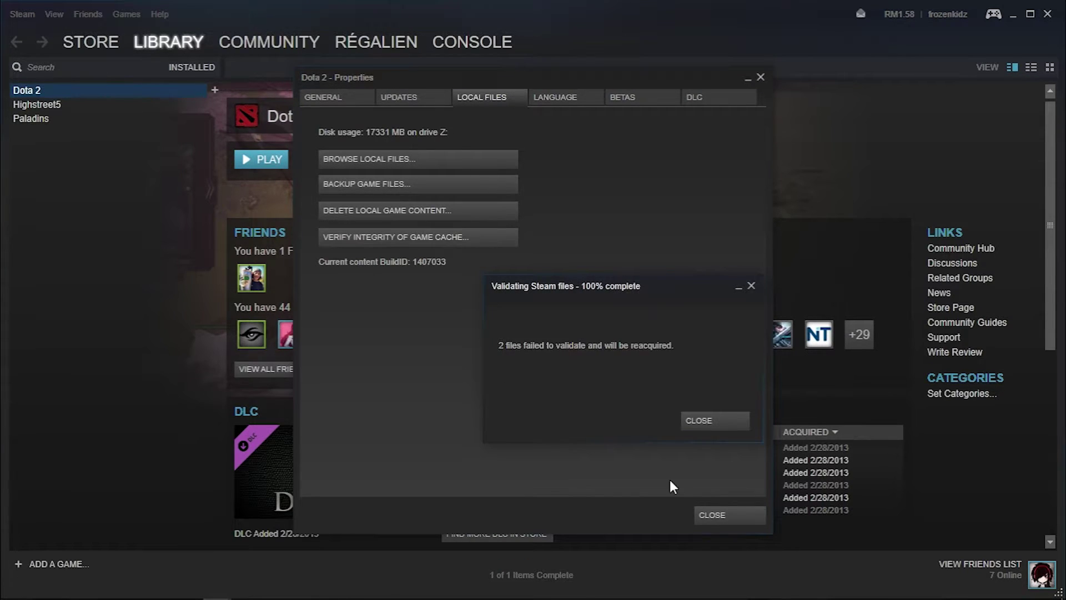
left_click(708, 419)
left_click(726, 510)
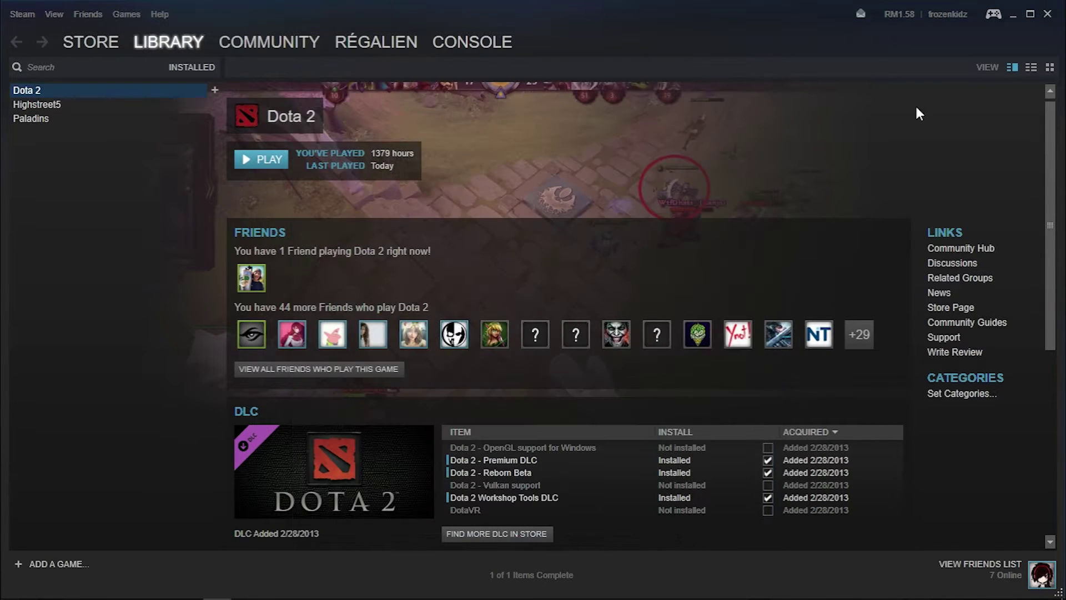
Close Steam and browse to the Steam\steamapps folder on drive Z
left_click(1048, 15)
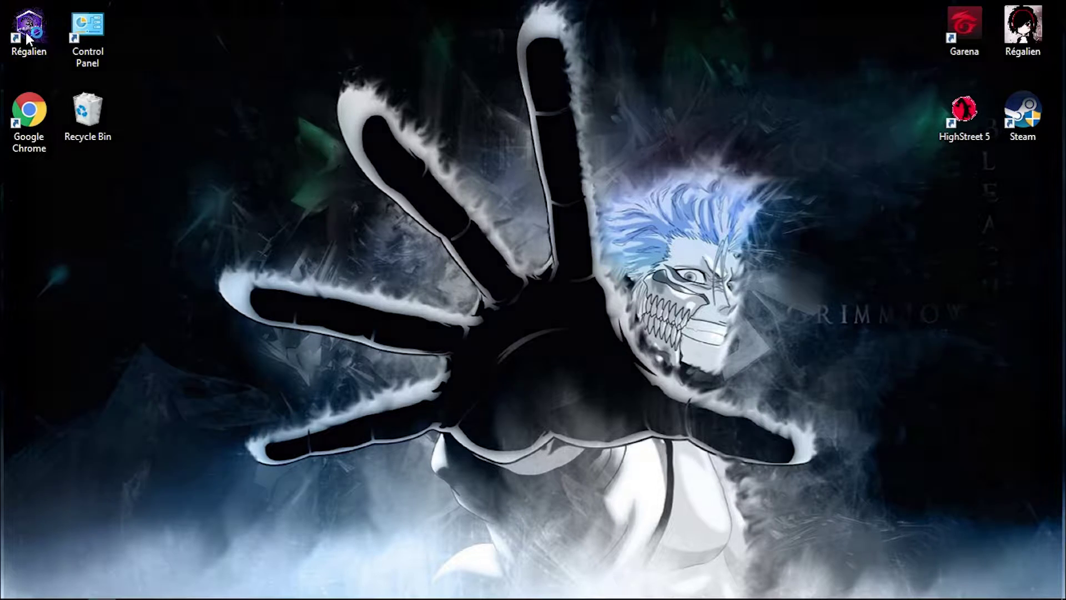
double_click(27, 31)
double_click(596, 213)
double_click(257, 201)
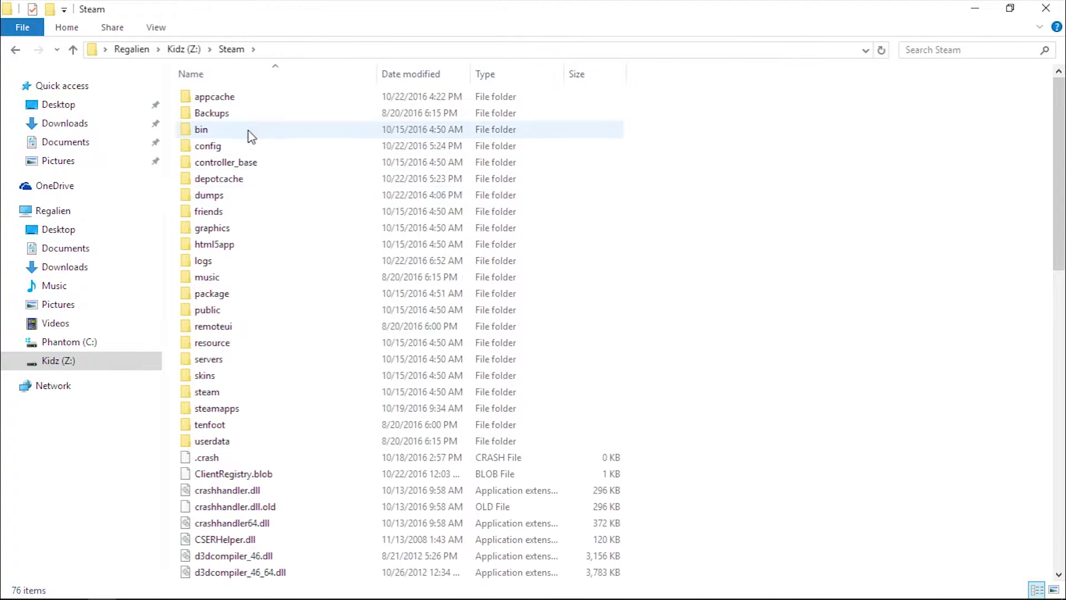
double_click(289, 409)
Go to common\dota 2 beta\game\dota and open pak01_dir.vpk in GCFScape
left_click(279, 102)
double_click(279, 103)
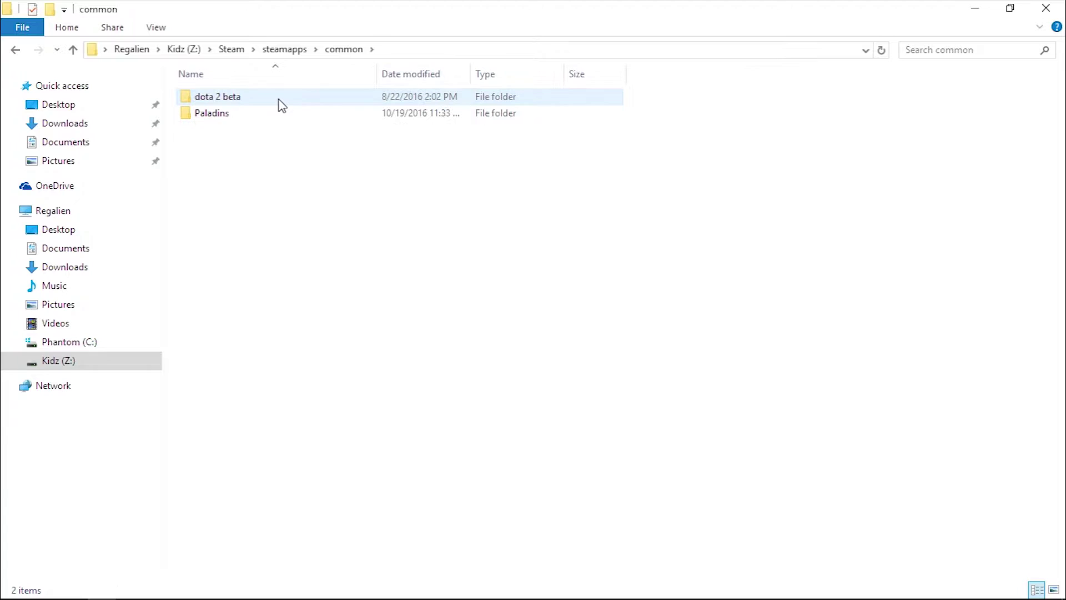
double_click(279, 103)
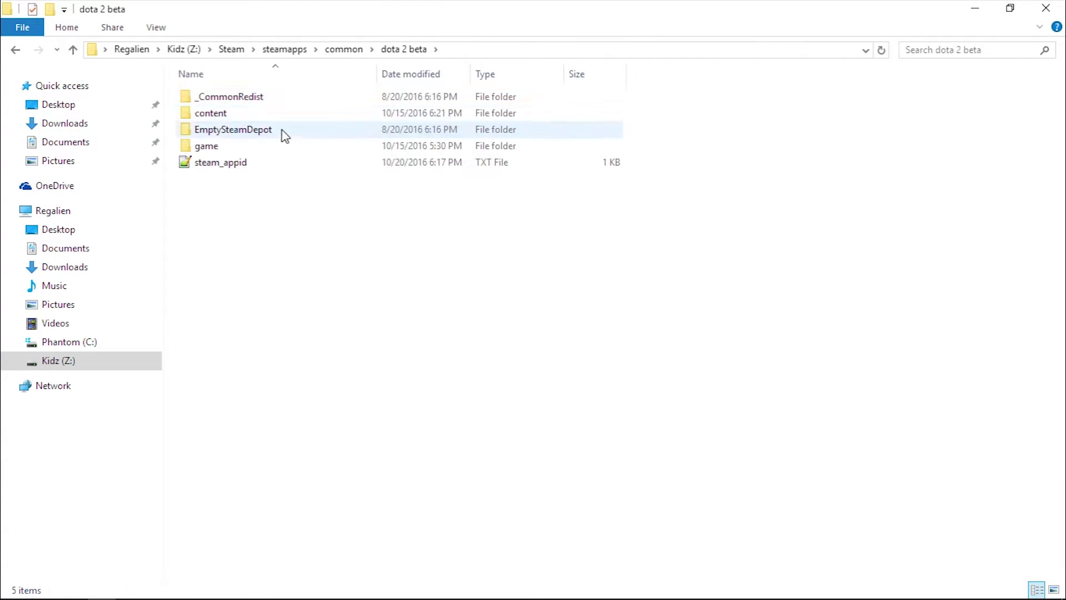
double_click(285, 146)
double_click(284, 143)
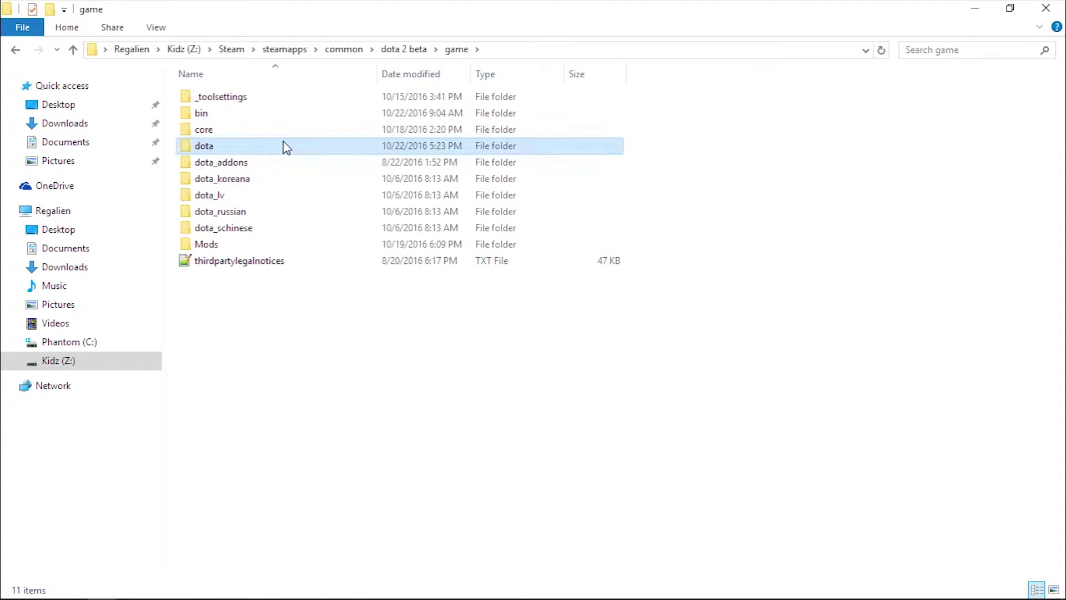
scroll(327, 363, "down", 6)
scroll(334, 374, "down", 7)
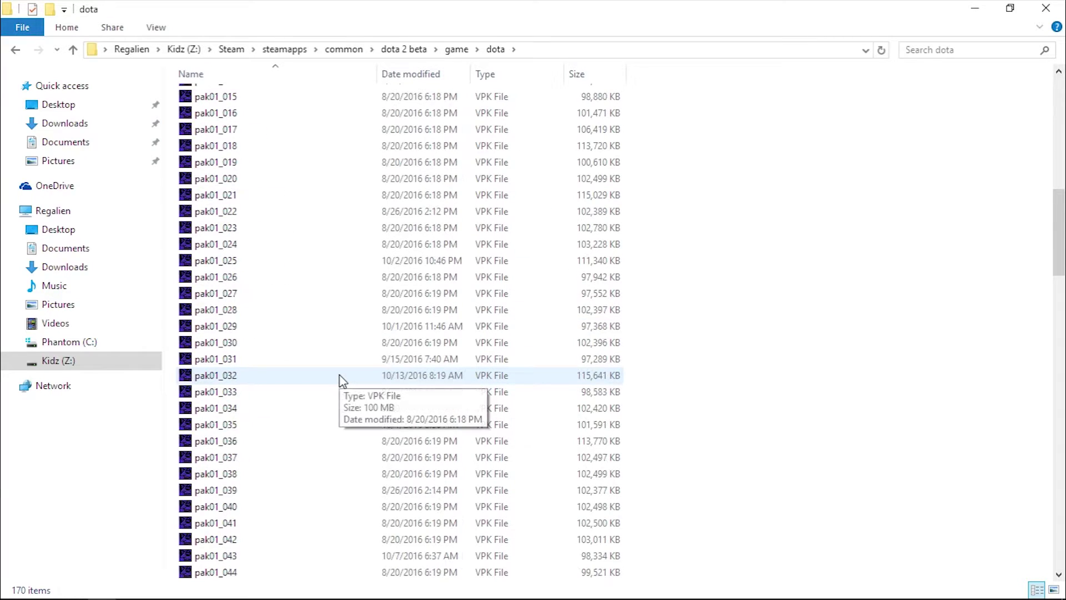
scroll(333, 374, "down", 5)
scroll(336, 377, "down", 7)
scroll(338, 379, "down", 7)
scroll(337, 379, "down", 4)
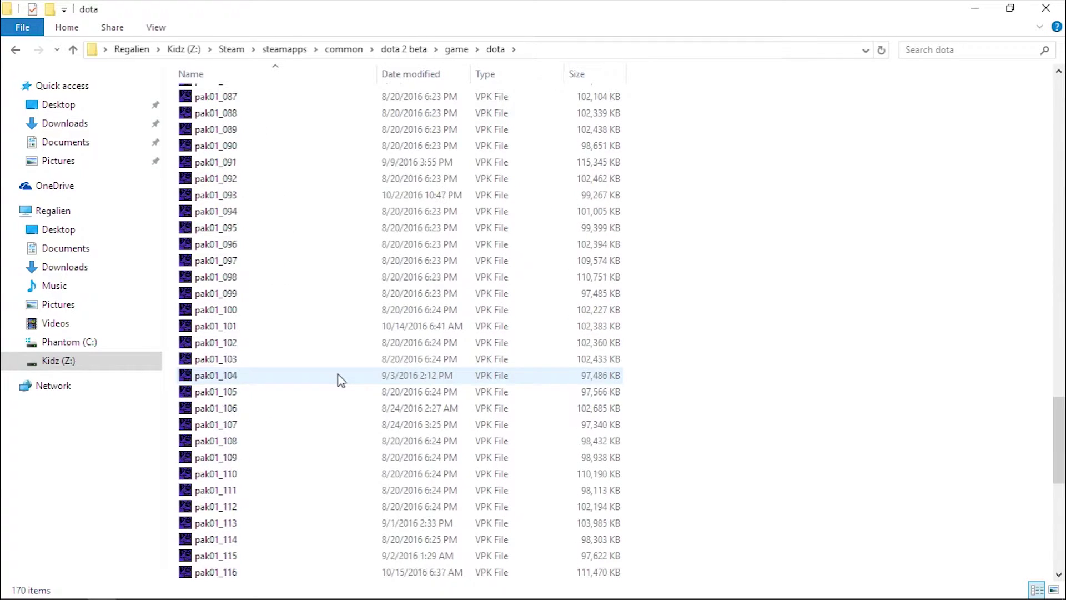
scroll(338, 379, "down", 6)
scroll(337, 379, "down", 5)
left_click(332, 381)
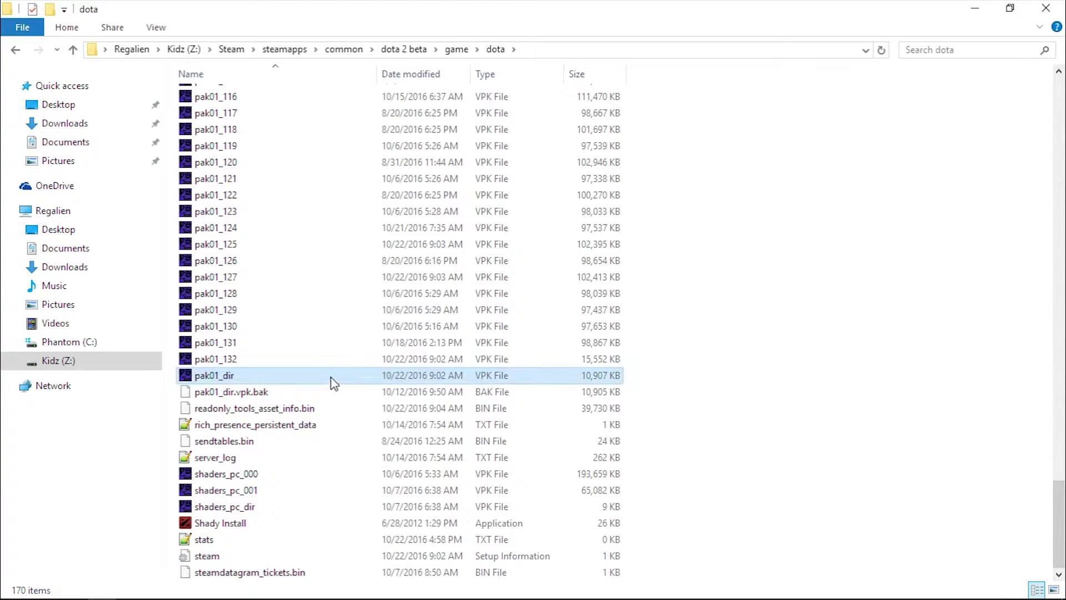
double_click(330, 377)
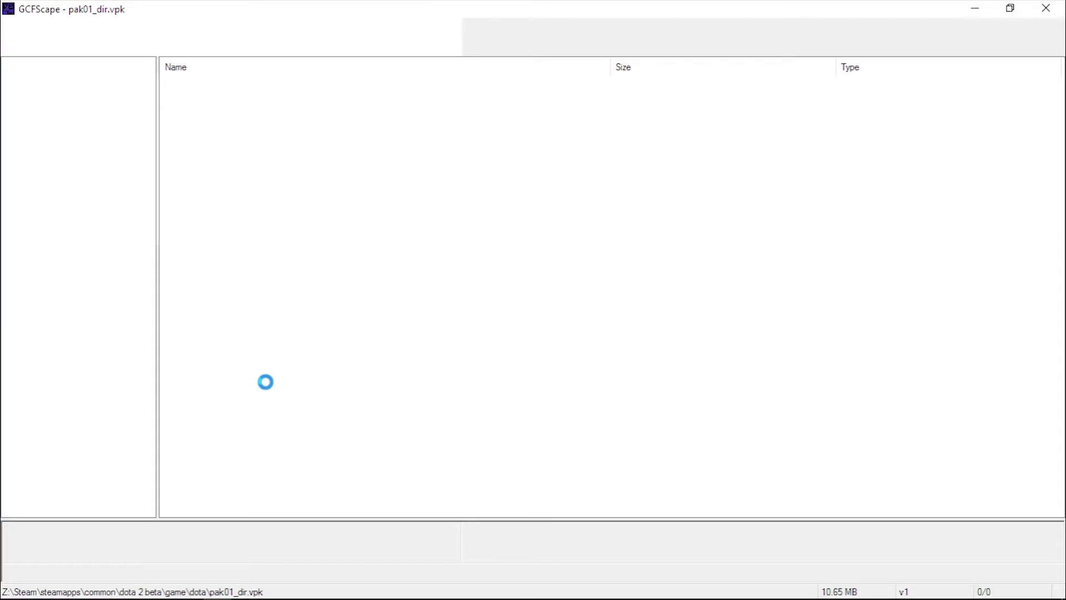
Extract scripts\items\items_game.txt to the Desktop, then close GCFScape
left_click(194, 297)
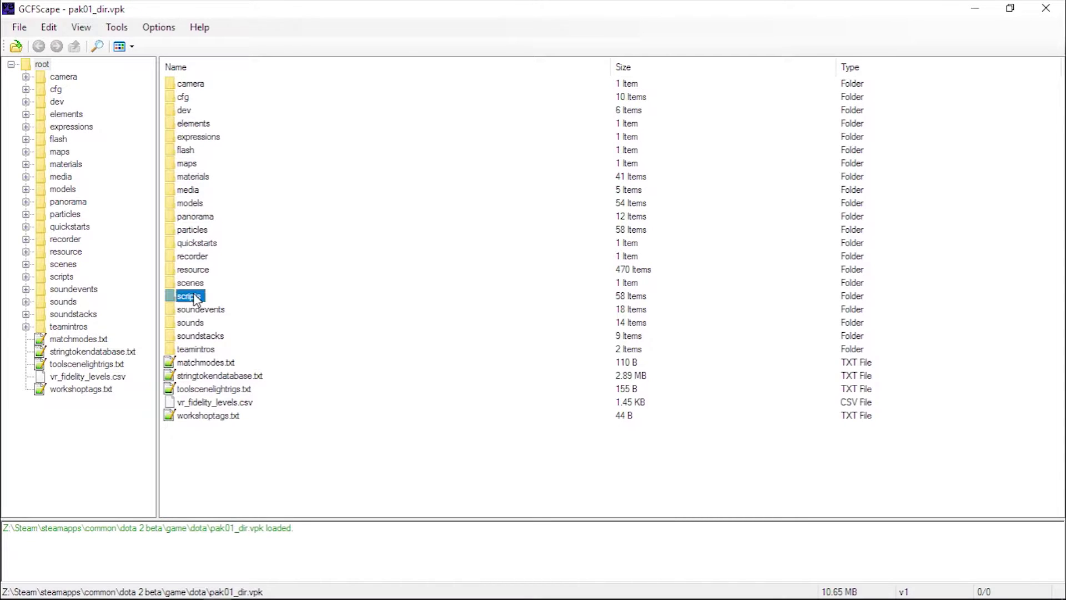
double_click(194, 297)
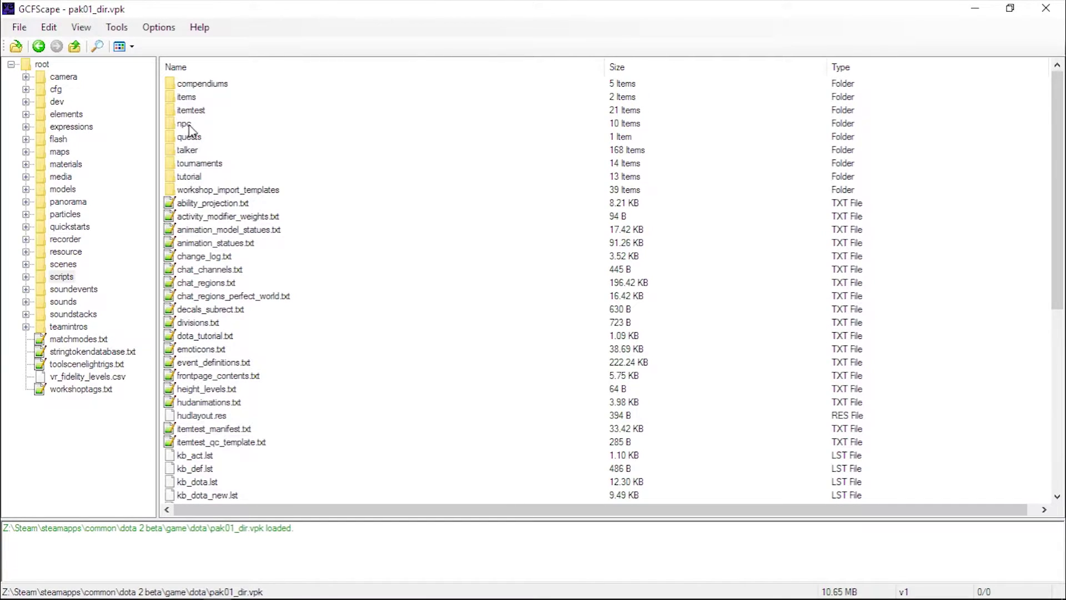
left_click(190, 98)
double_click(190, 98)
left_click(200, 87)
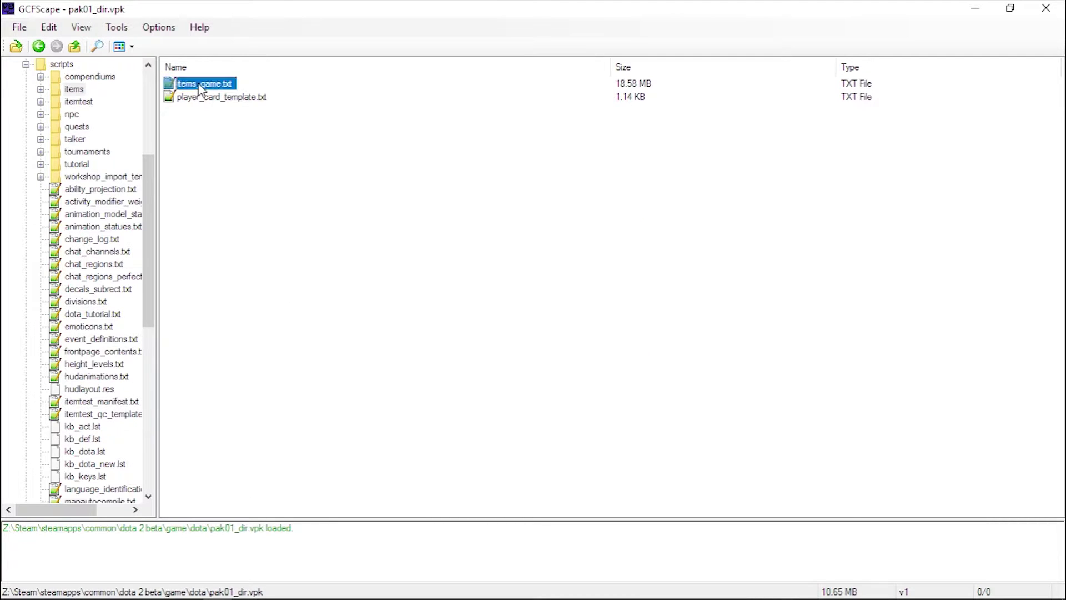
right_click(200, 87)
left_click(239, 91)
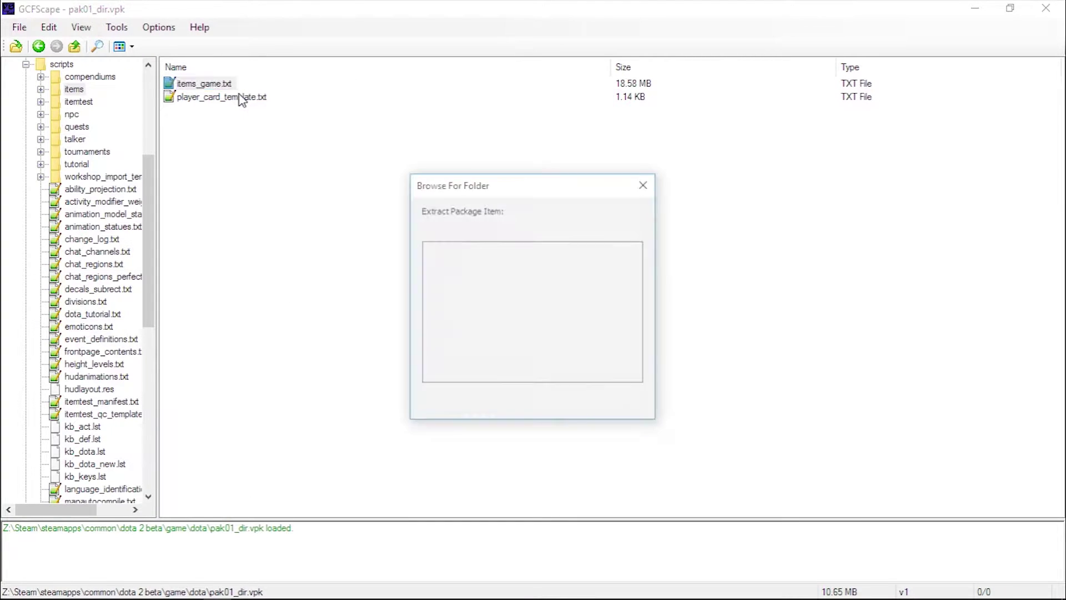
left_click(563, 405)
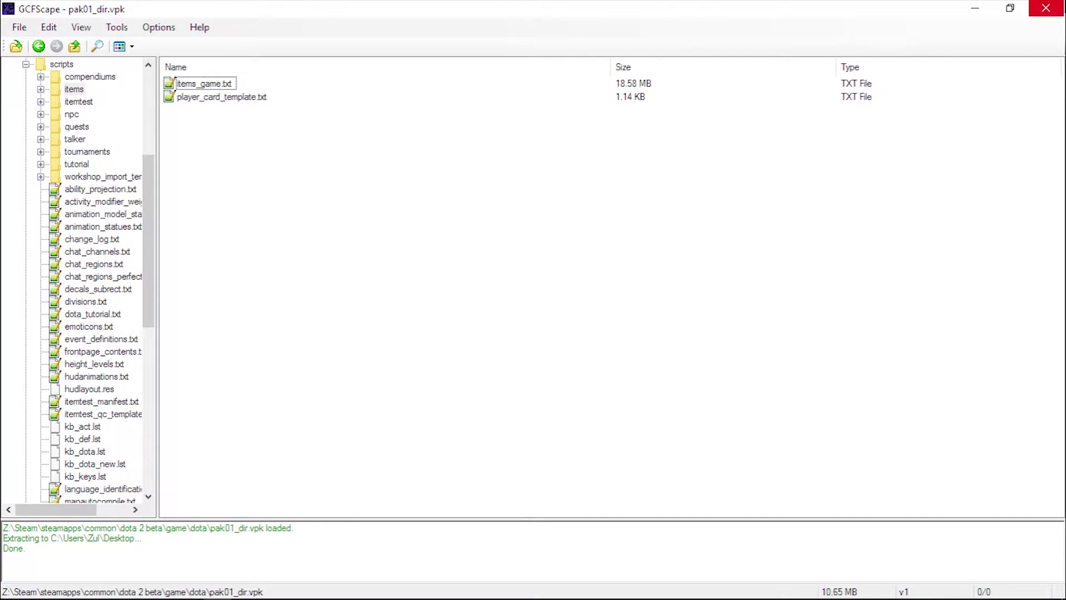
left_click(1045, 9)
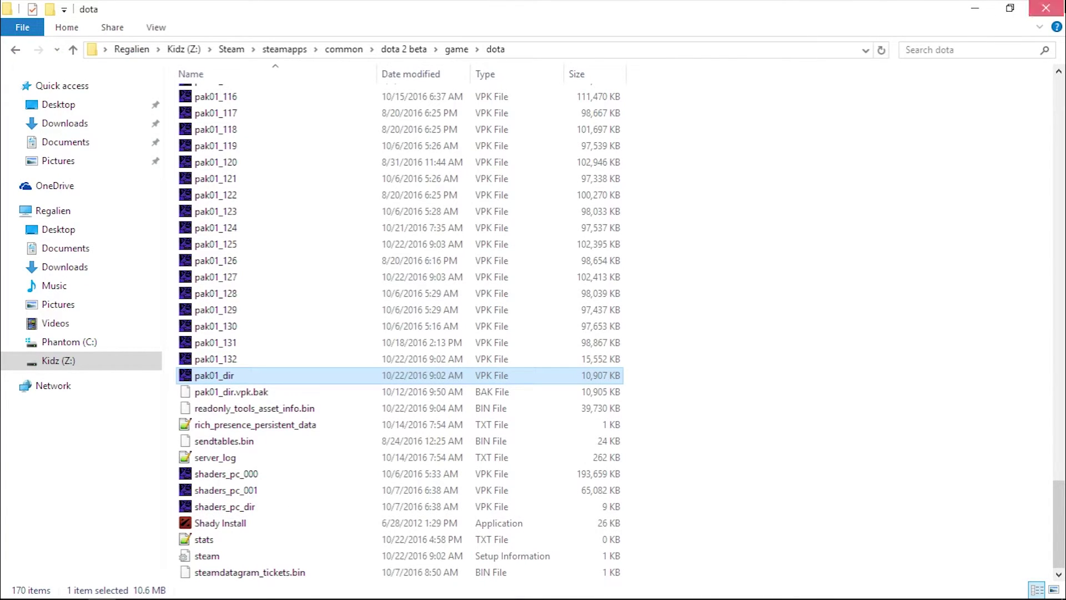
Close the dota window and open Dota 2 Mod\Shutnik Method\pak01_dir\scripts\items
left_click(1046, 8)
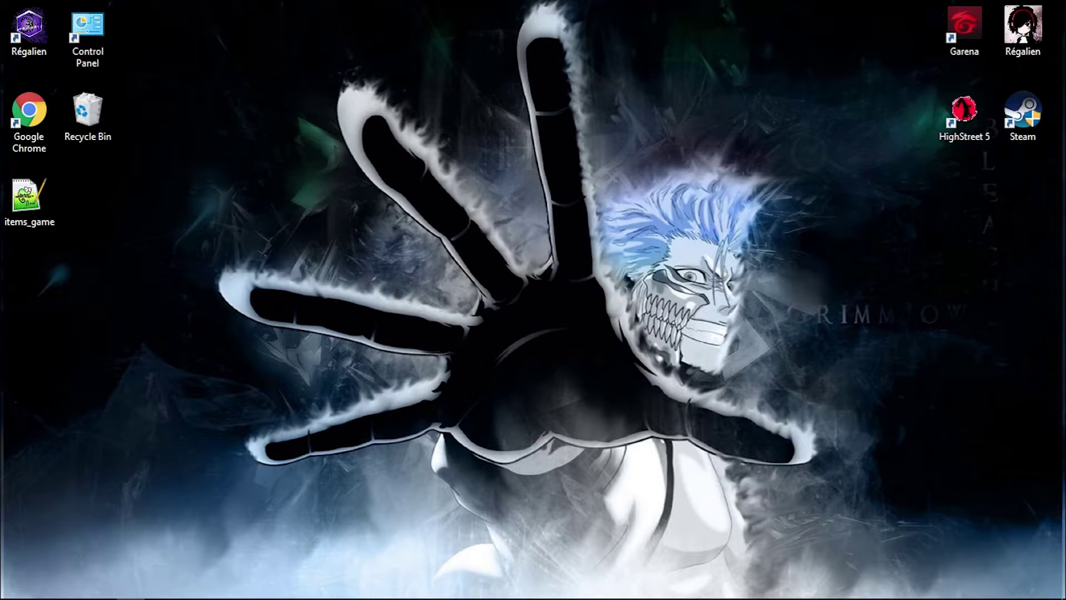
double_click(1046, 25)
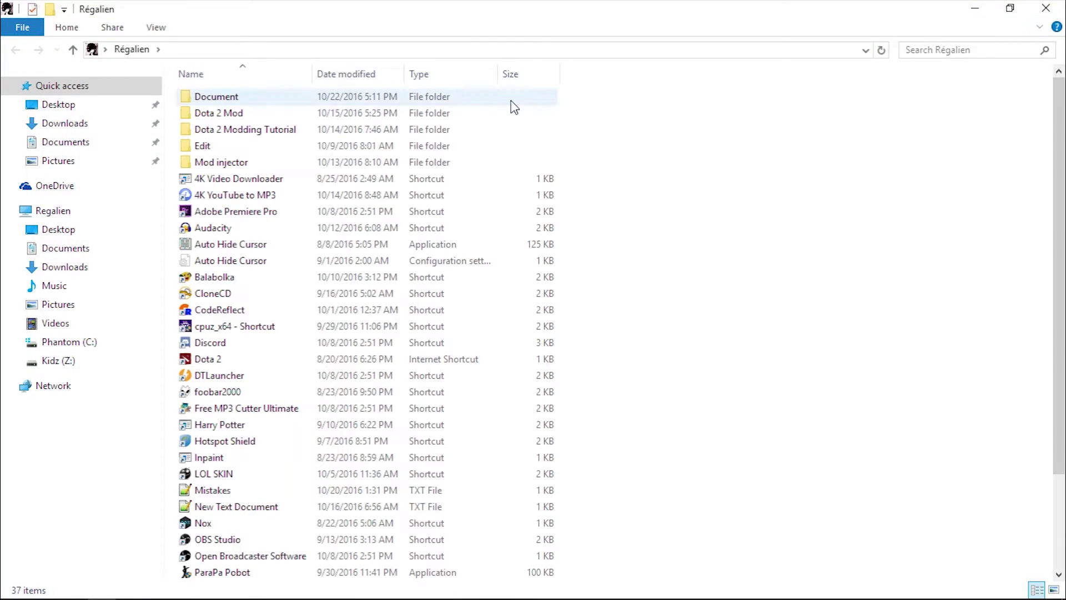
double_click(389, 116)
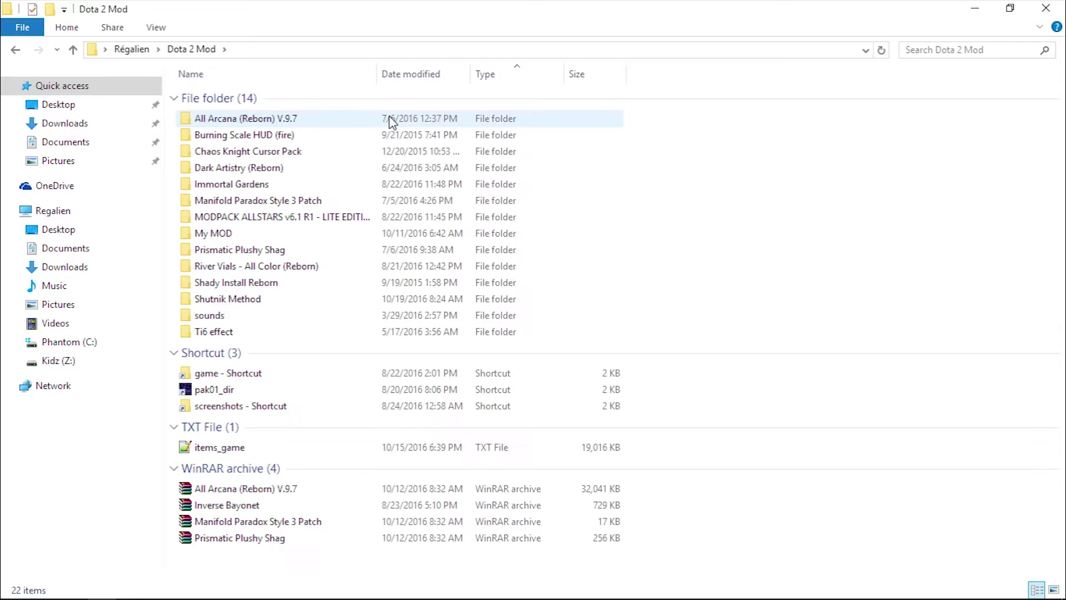
double_click(297, 302)
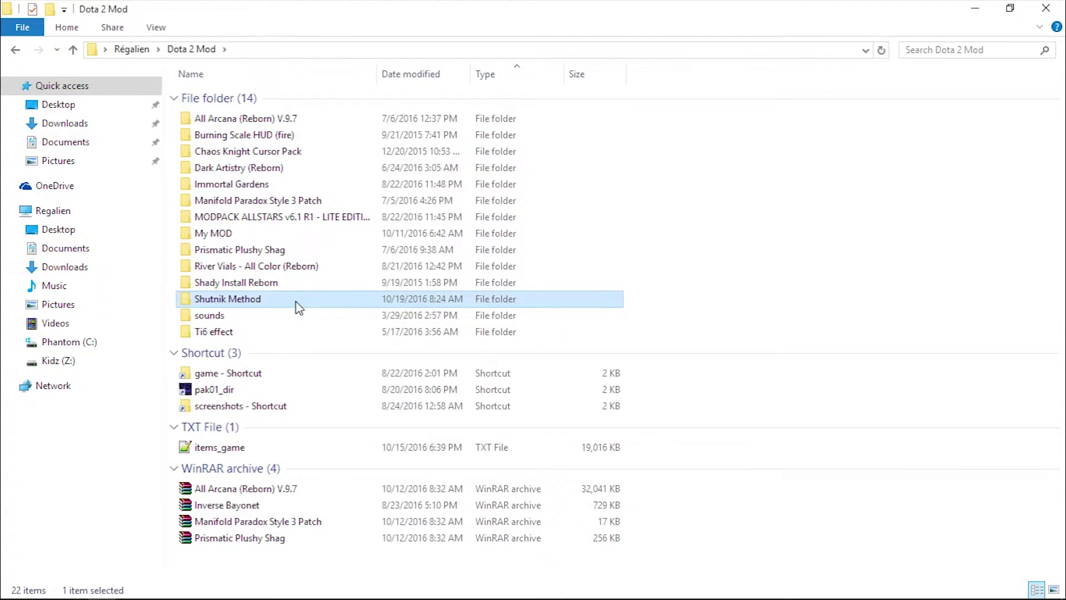
double_click(292, 98)
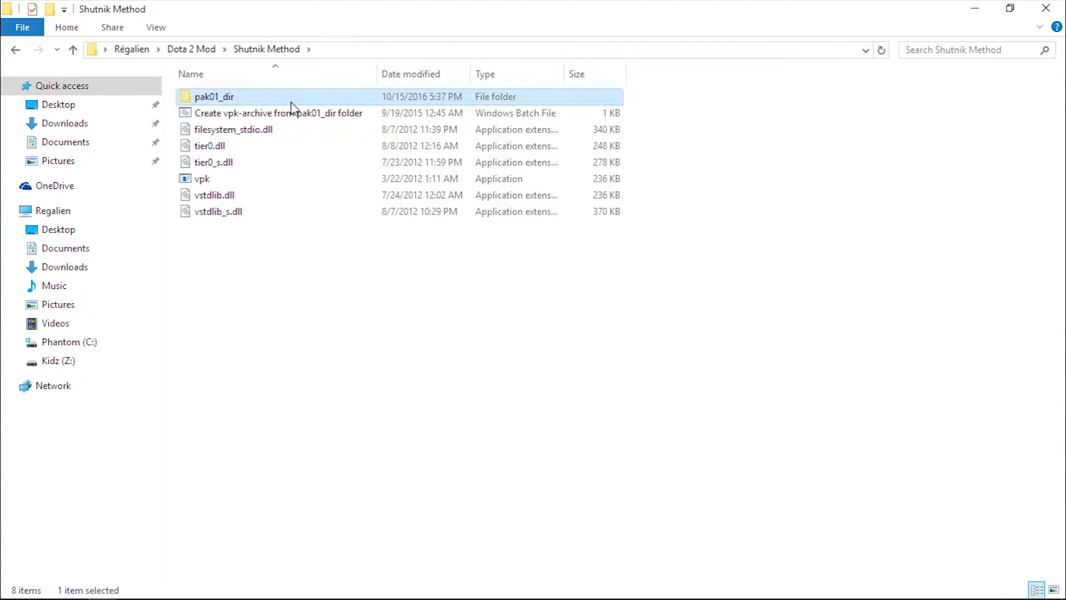
double_click(281, 199)
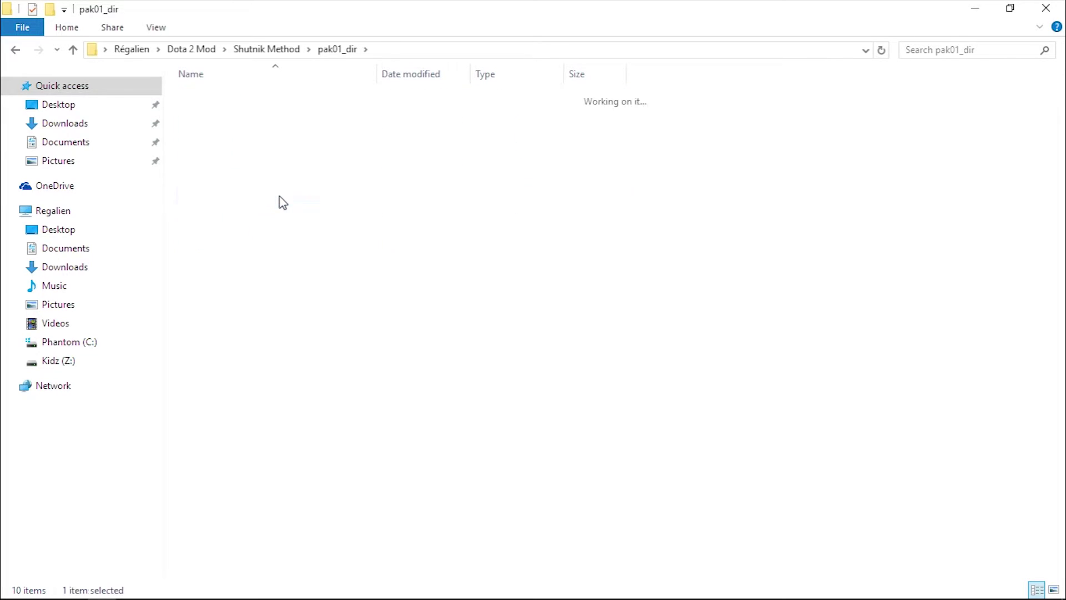
double_click(280, 101)
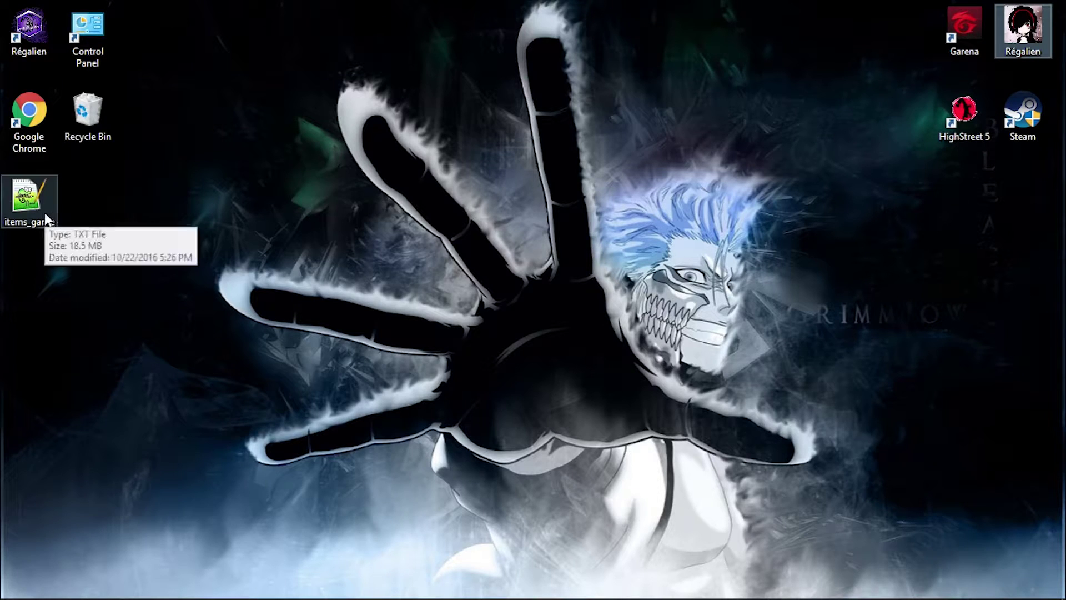
Open the Desktop items_game.txt and drag its tab to the first position
double_click(44, 213)
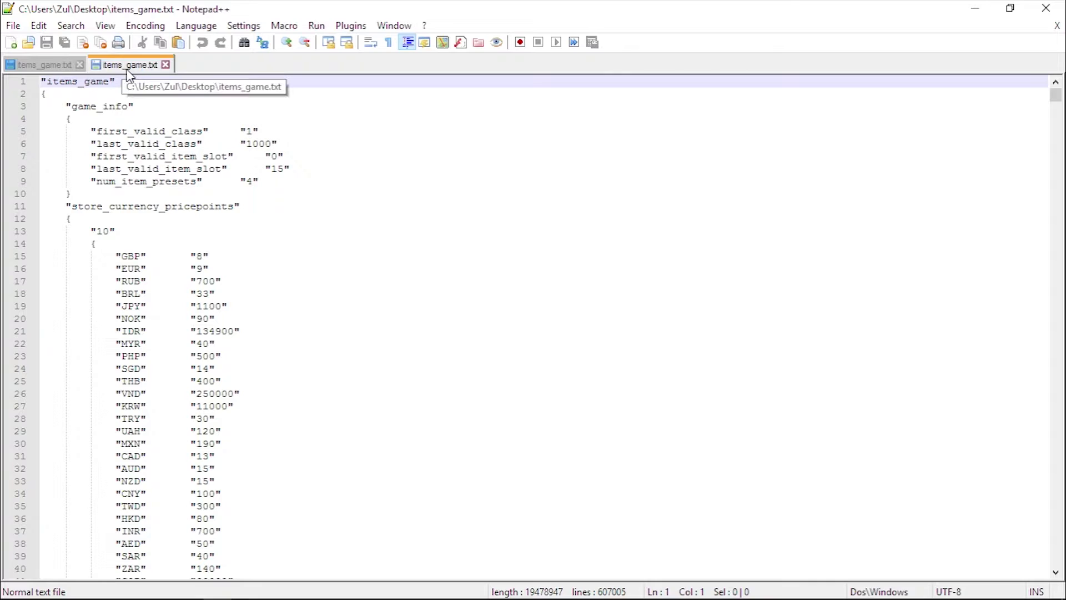
left_click_drag(130, 74, 57, 72)
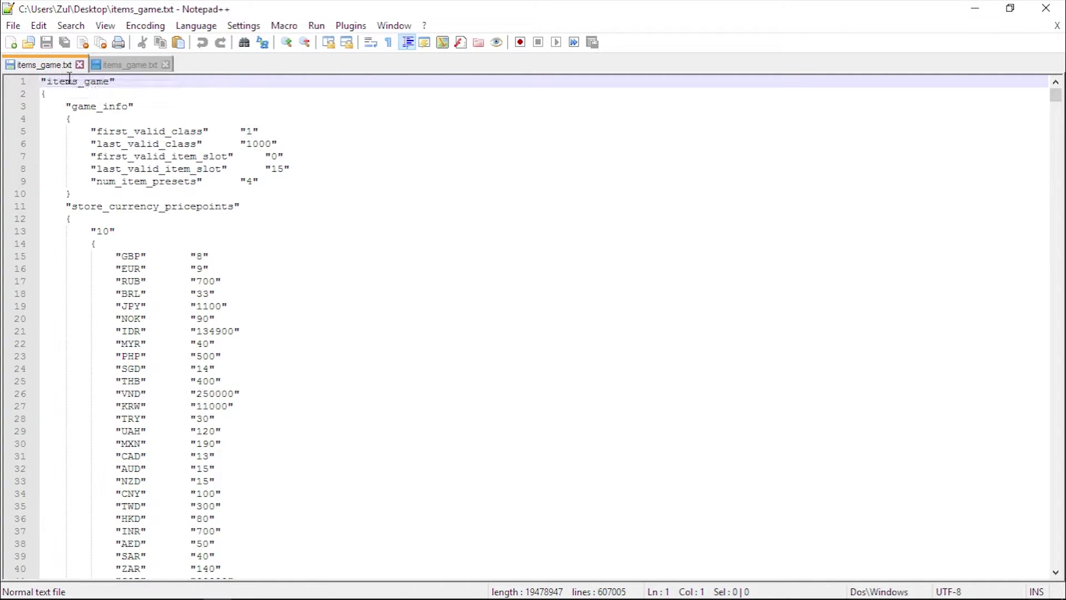
Find "anti-mage's glaive" in the pak01_dir items_game.txt, landing on line 3784
left_click(119, 67)
key("ctrl+f")
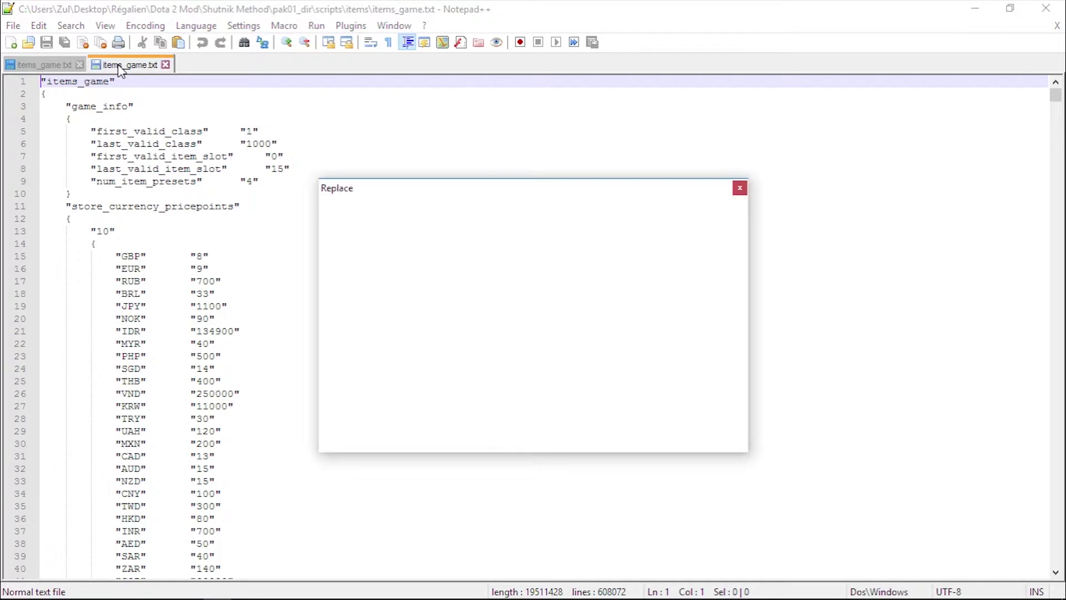
type("anti-")
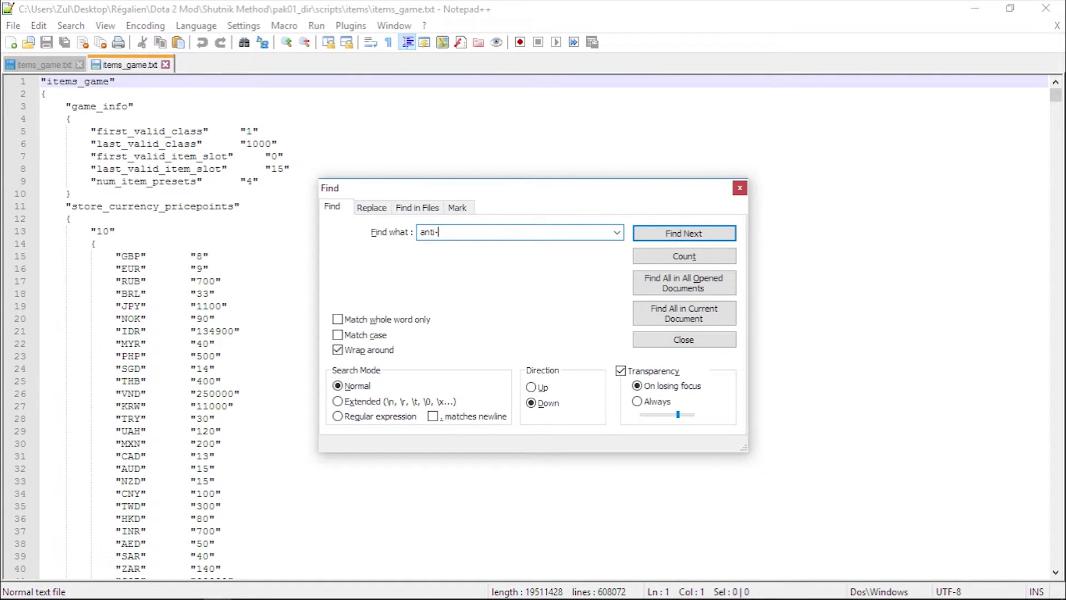
type("mage")
key("BackSpace")
key("BackSpace")
key("BackSpace")
type("ag")
type("e's gl")
type("aive")
key("Return")
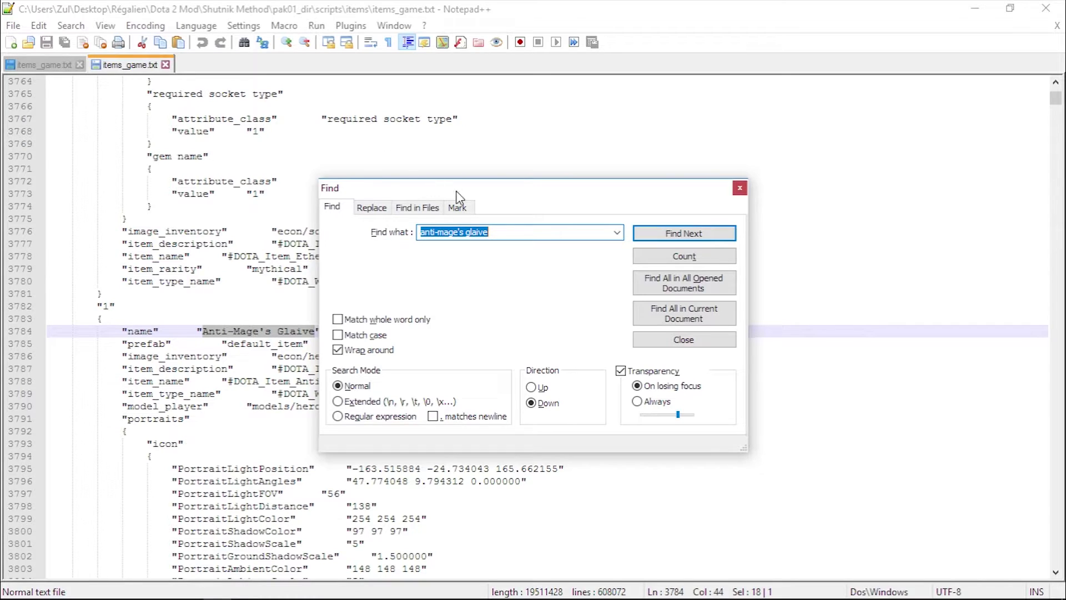
mouse_move(502, 191)
left_mouse_down()
mouse_move(784, 184)
mouse_move(776, 173)
left_mouse_up()
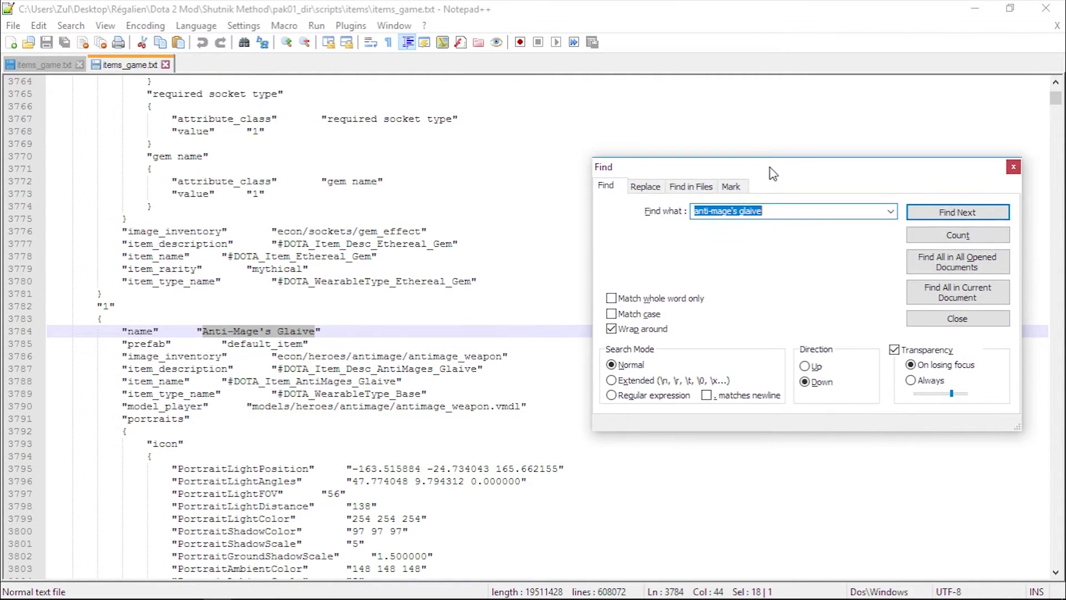
Begin a Begin/End selection at line 3782, the Anti-Mage's Glaive entry
left_click(54, 306)
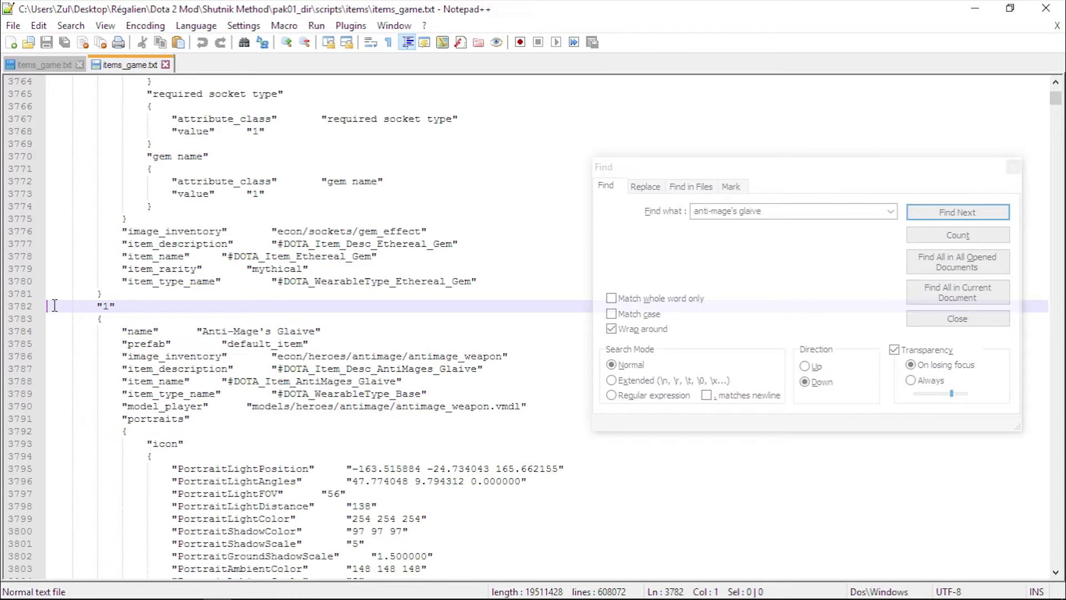
right_click(53, 305)
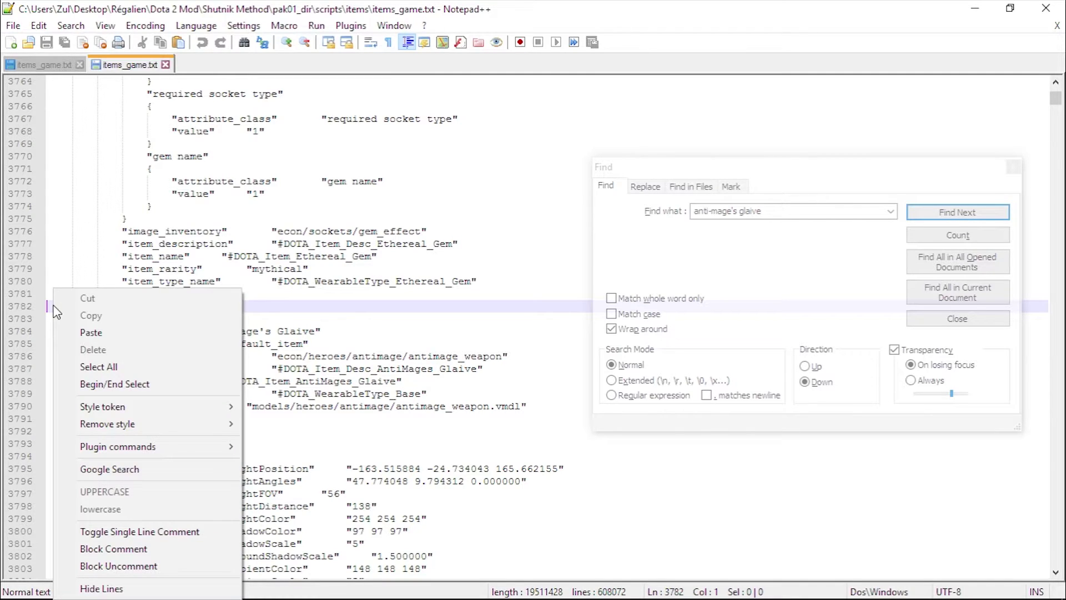
left_click(100, 383)
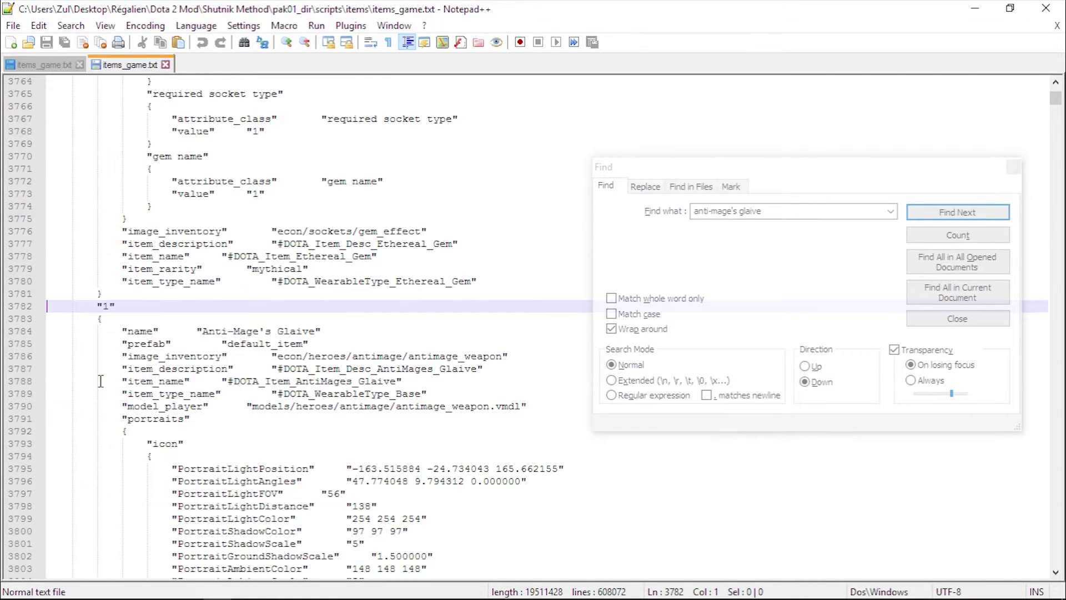
Find Underlord's Head and end the selection after line 36276's closing brace
left_click(704, 214)
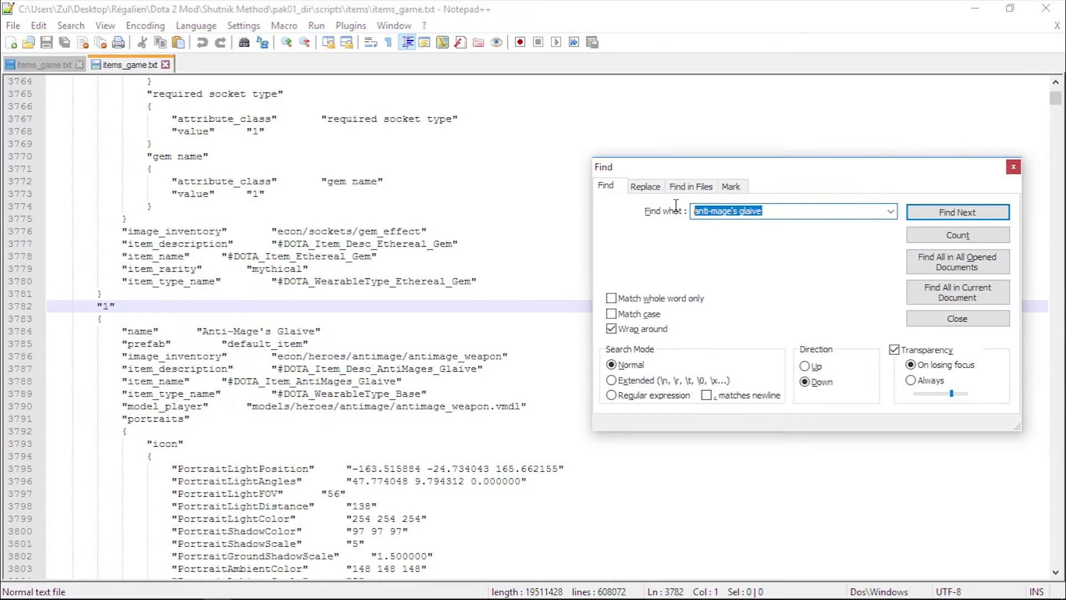
type("un")
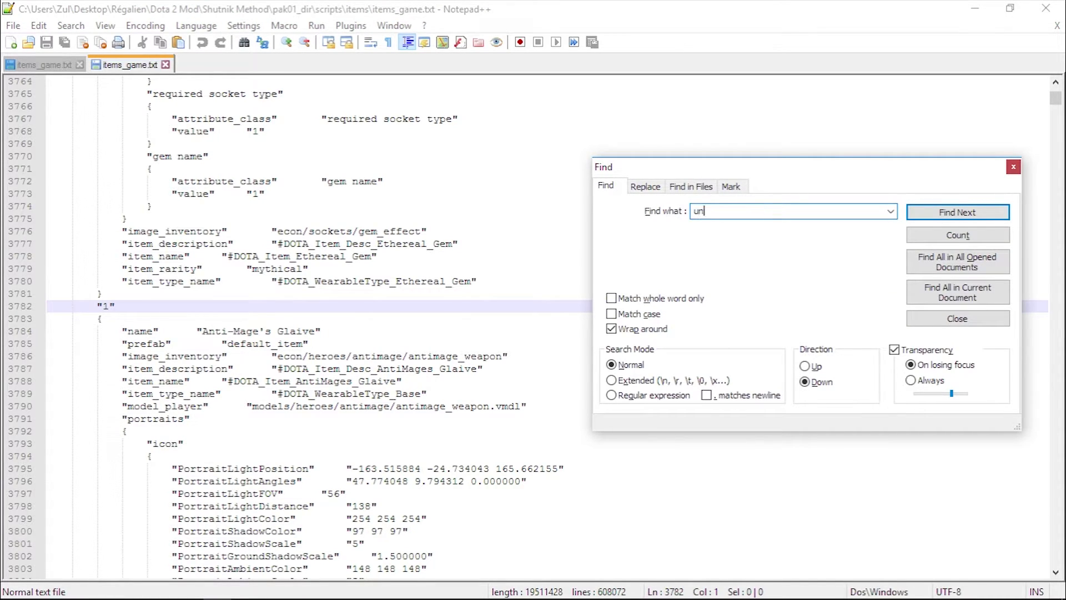
type("derlord")
type("'s ")
type("head")
key("Return")
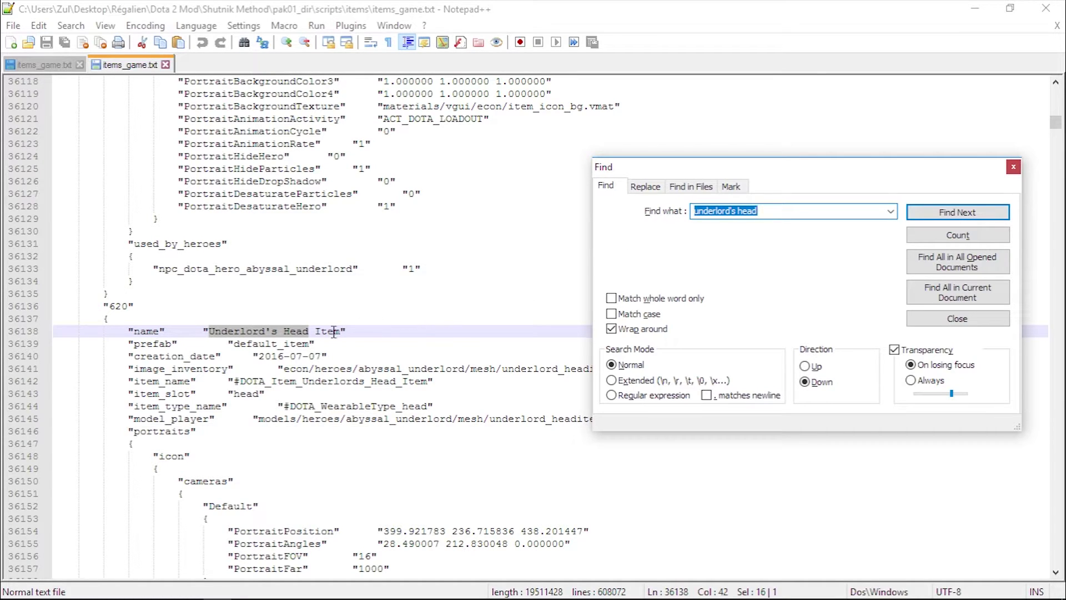
scroll(131, 309, "down", 5)
scroll(131, 309, "down", 2)
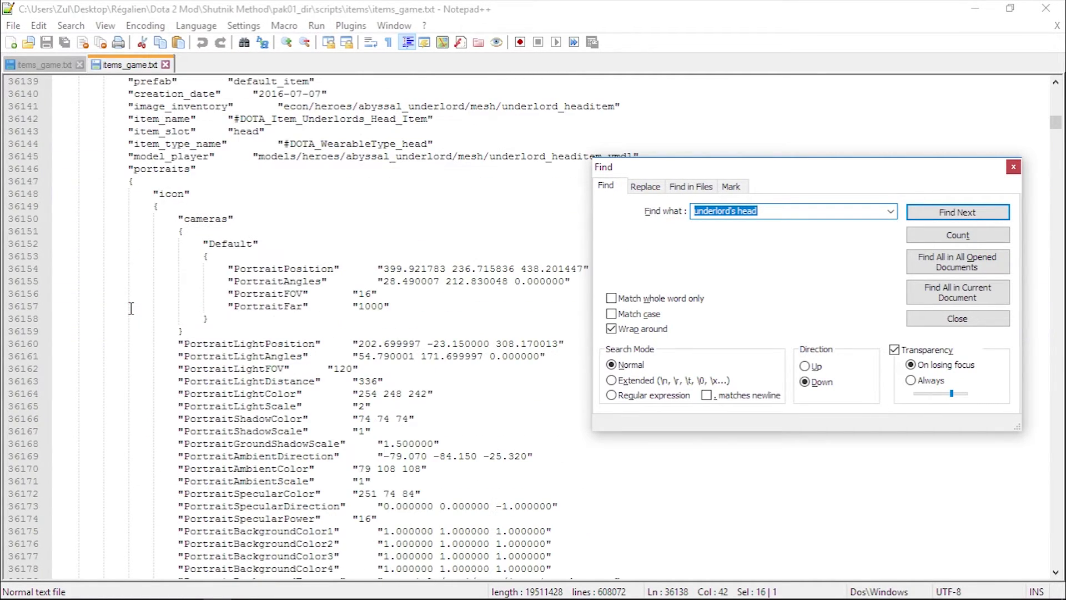
scroll(131, 308, "down", 5)
scroll(131, 309, "down", 6)
scroll(131, 308, "down", 6)
scroll(130, 308, "down", 2)
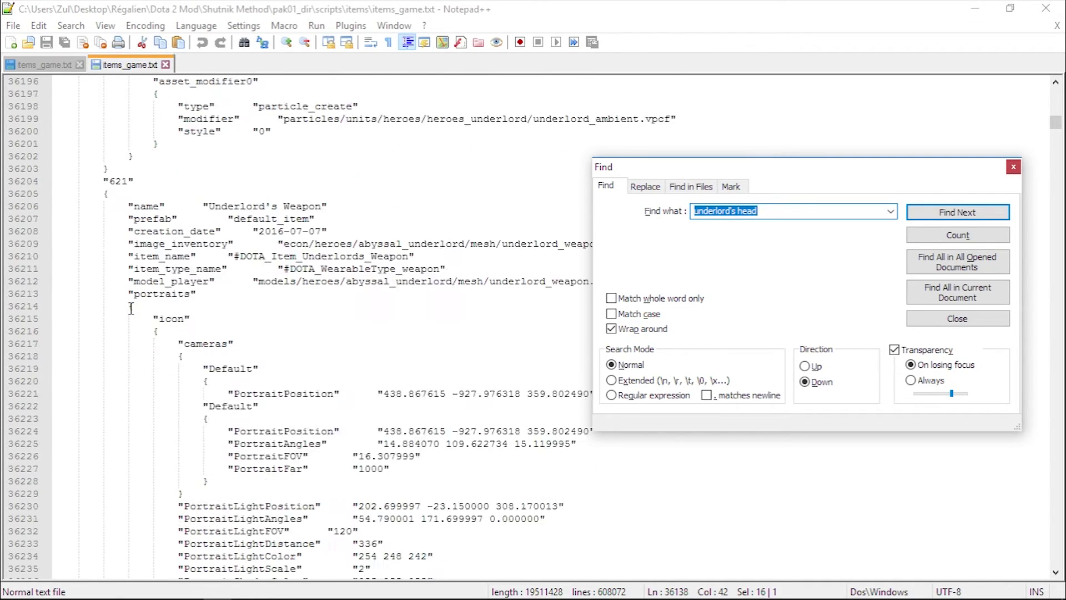
scroll(131, 308, "down", 6)
scroll(131, 308, "down", 6)
scroll(131, 308, "down", 6)
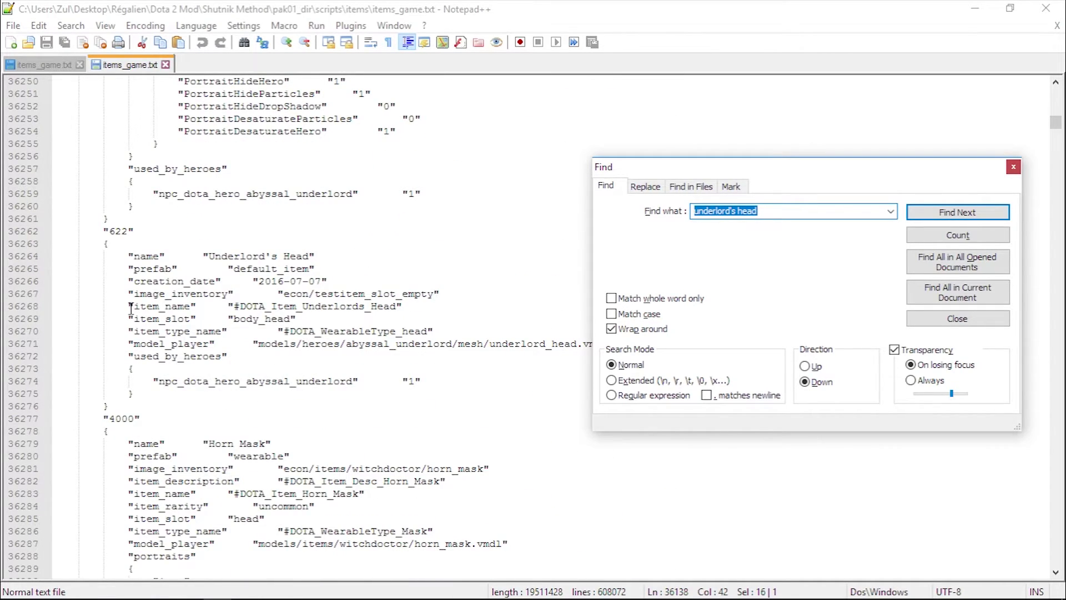
scroll(131, 309, "down", 4)
scroll(131, 308, "up", 2)
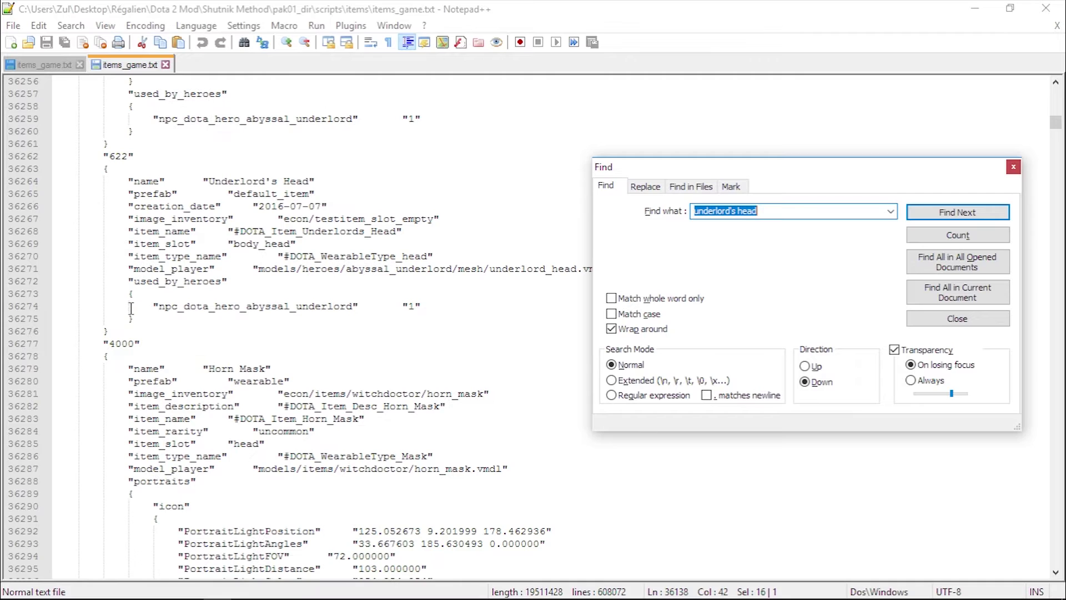
left_click(124, 331)
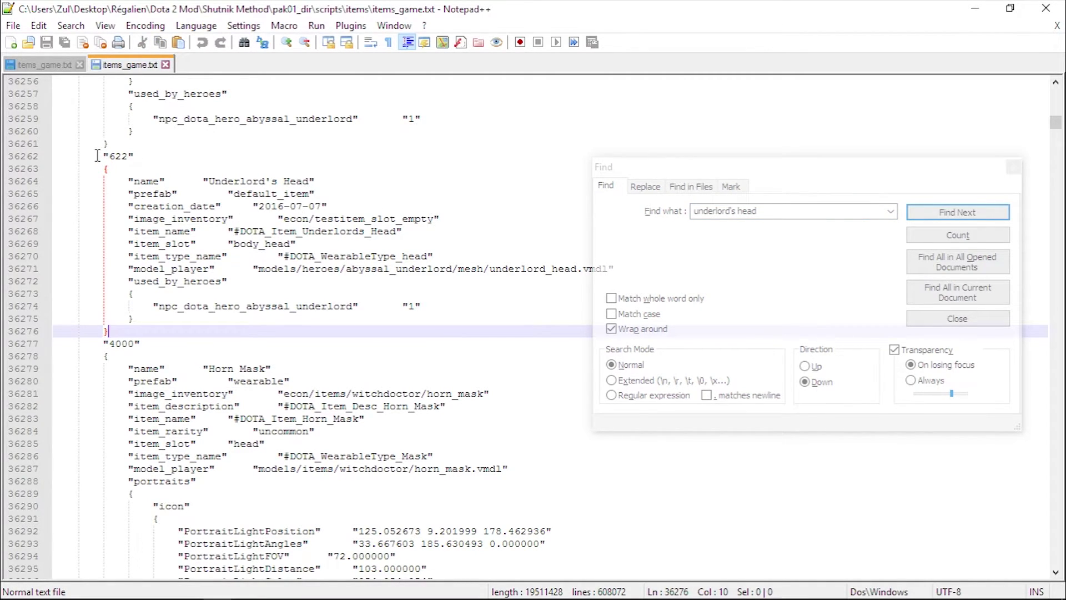
right_click(135, 330)
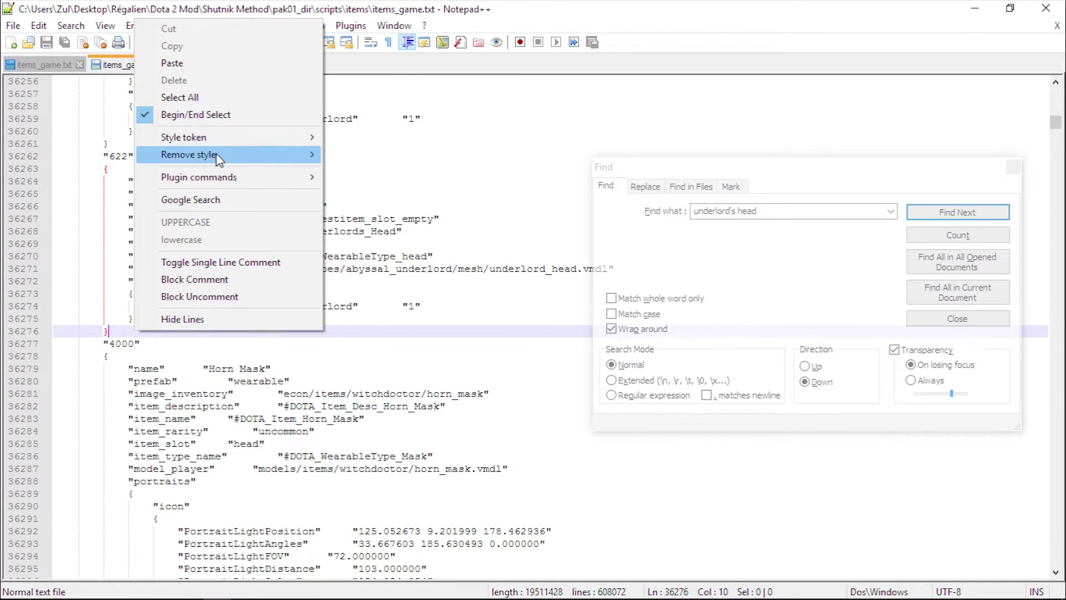
left_click(218, 118)
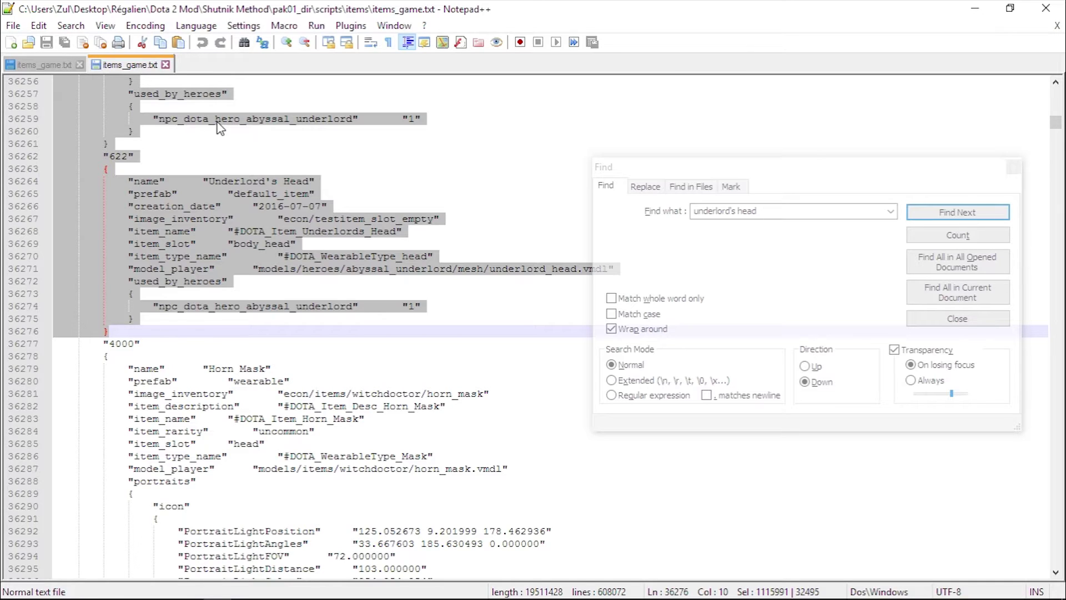
In the Desktop copy, find Underlord's Head and mark after line 34837's brace
left_click(30, 66)
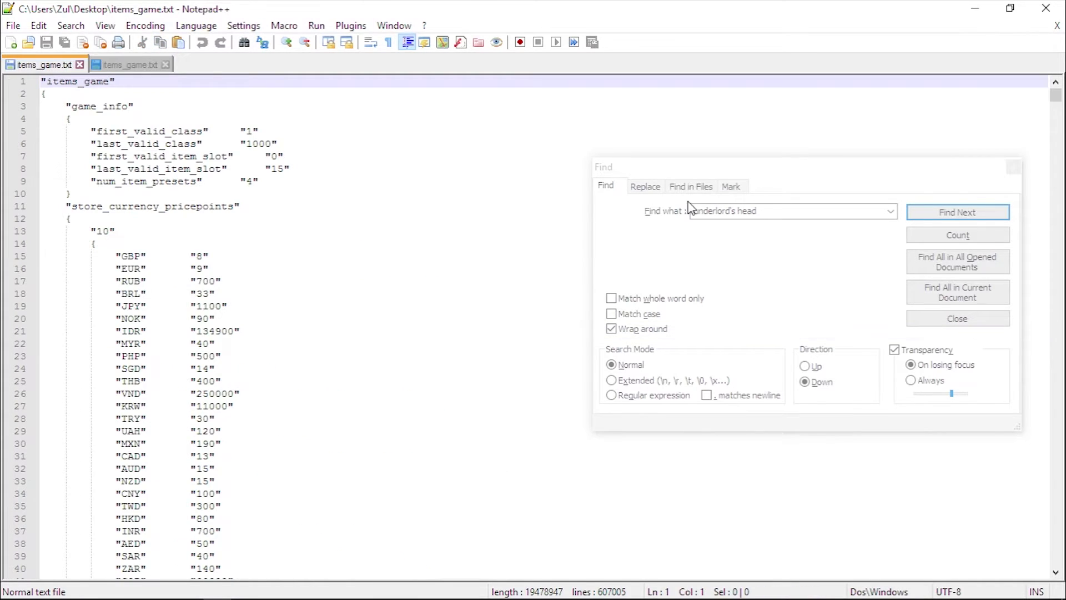
left_click(954, 214)
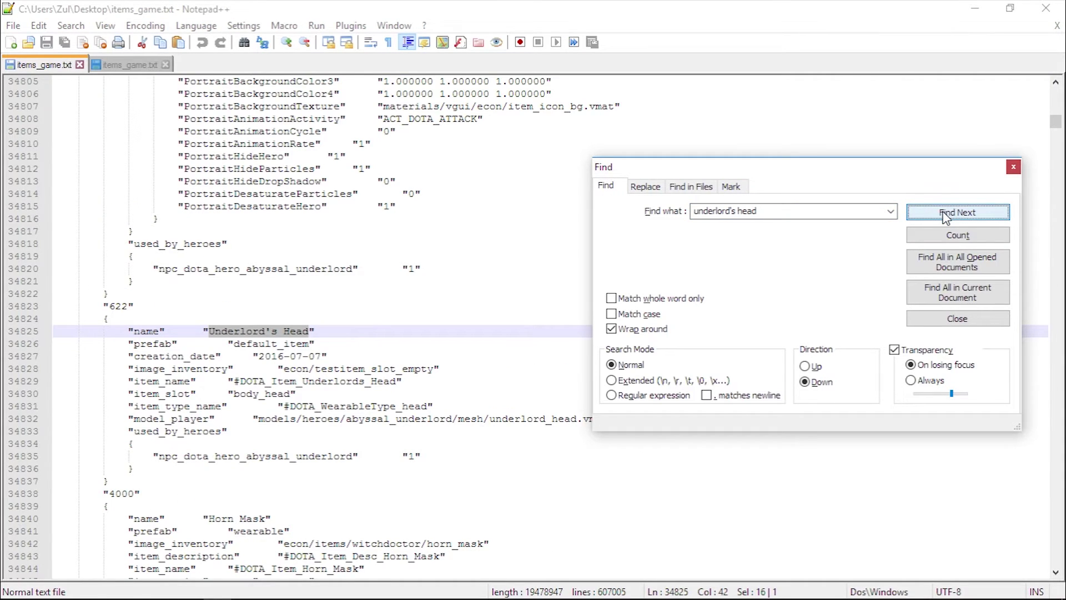
left_click(140, 481)
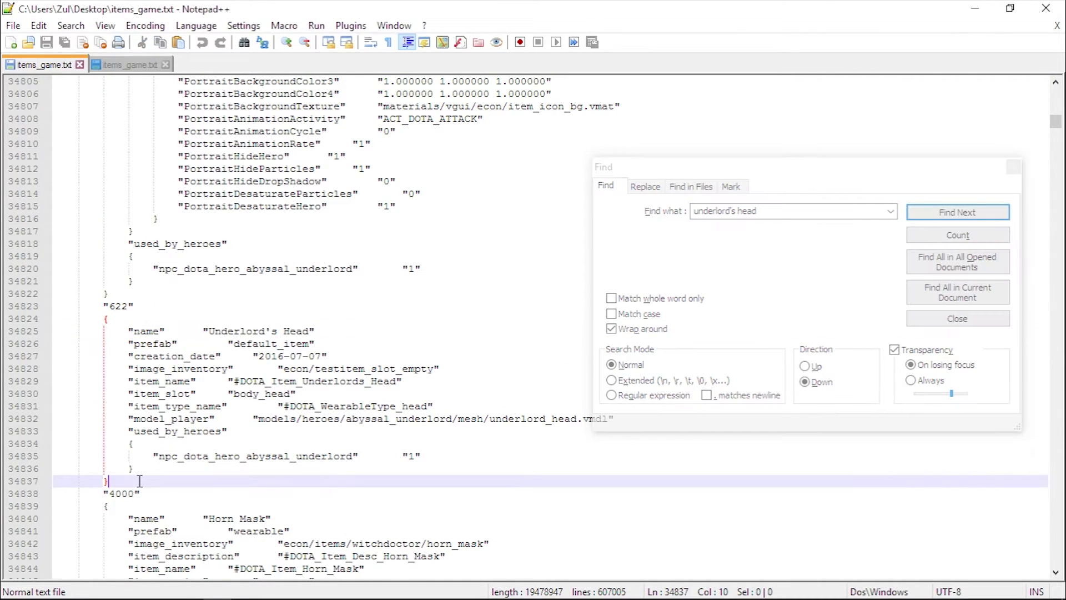
right_click(140, 481)
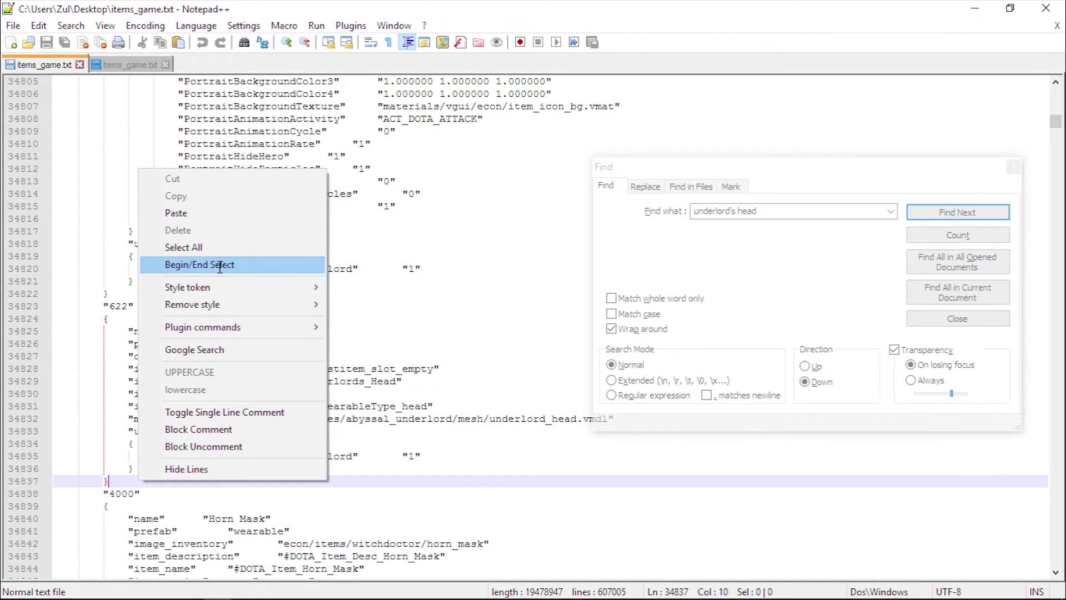
key("Escape")
Select from Anti-Mage's Glaive to that mark, paste the old mod's entries, and save
left_click(663, 209)
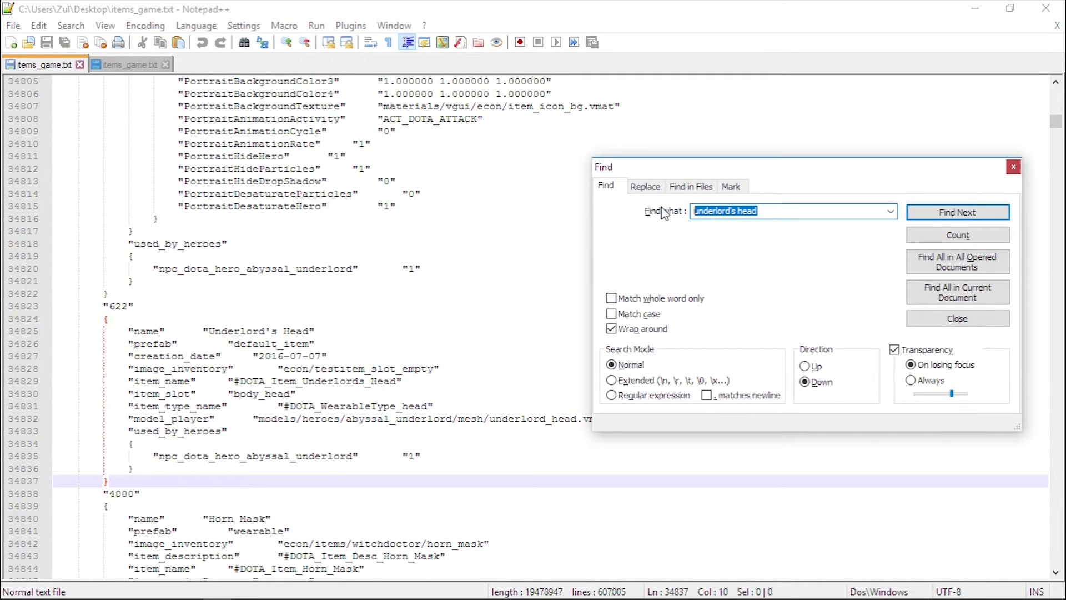
type("anti-mage's glaive")
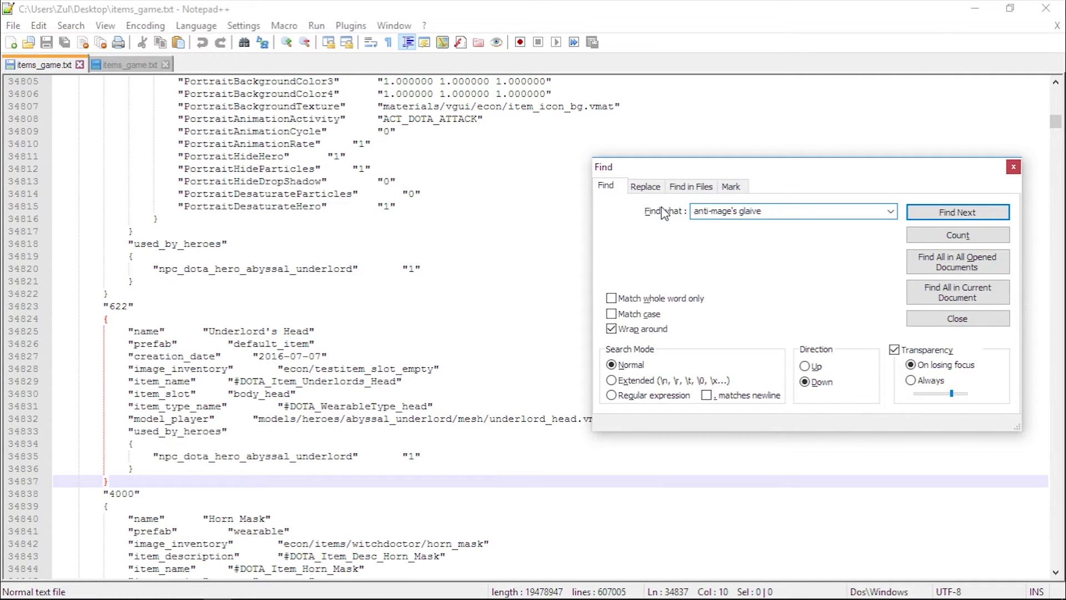
key("Return")
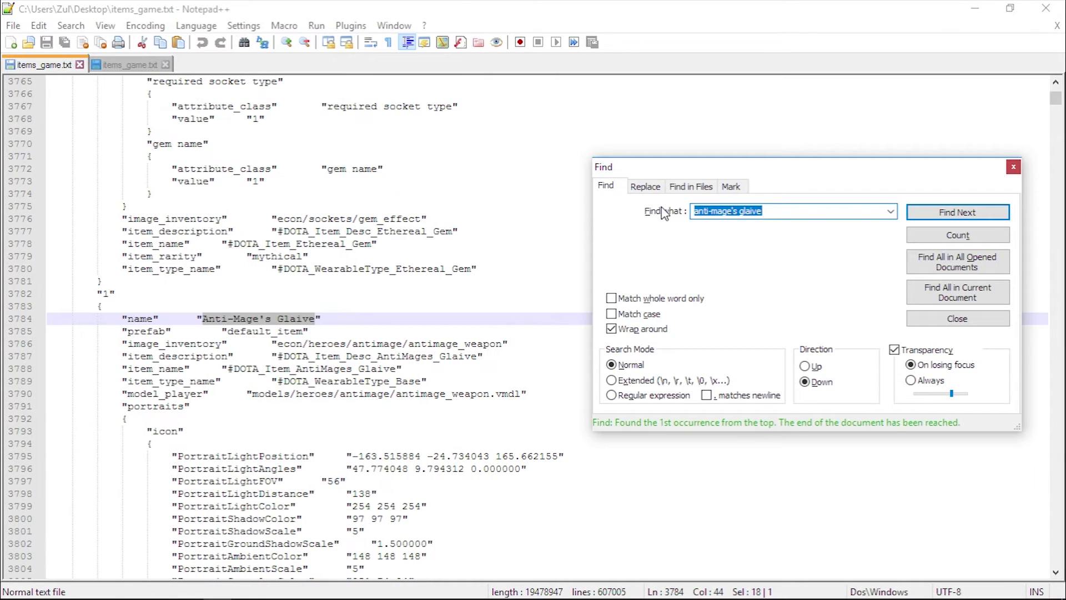
right_click(54, 290)
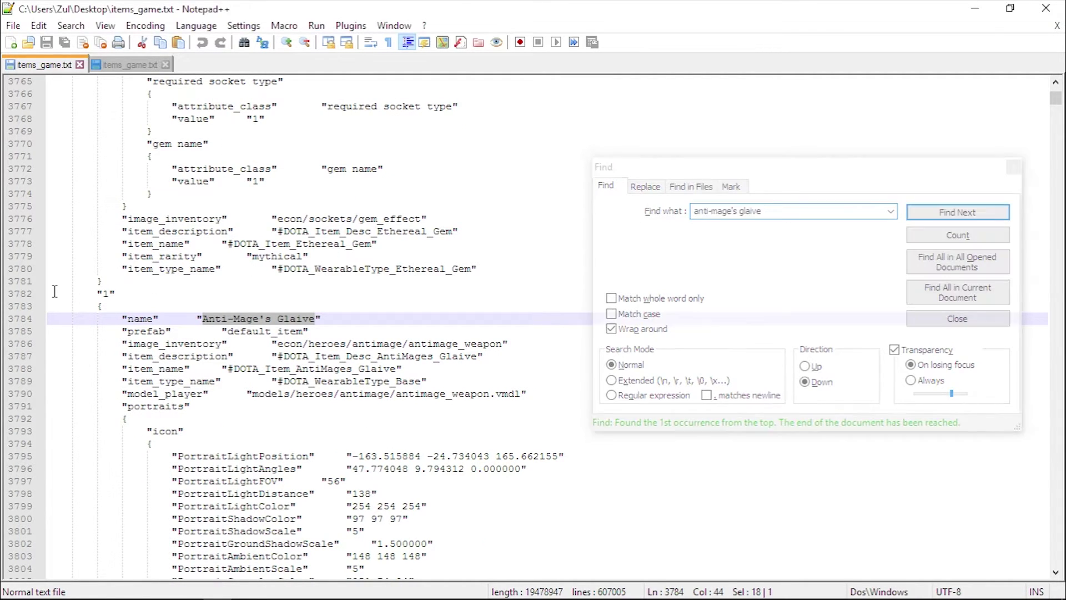
left_click(107, 384)
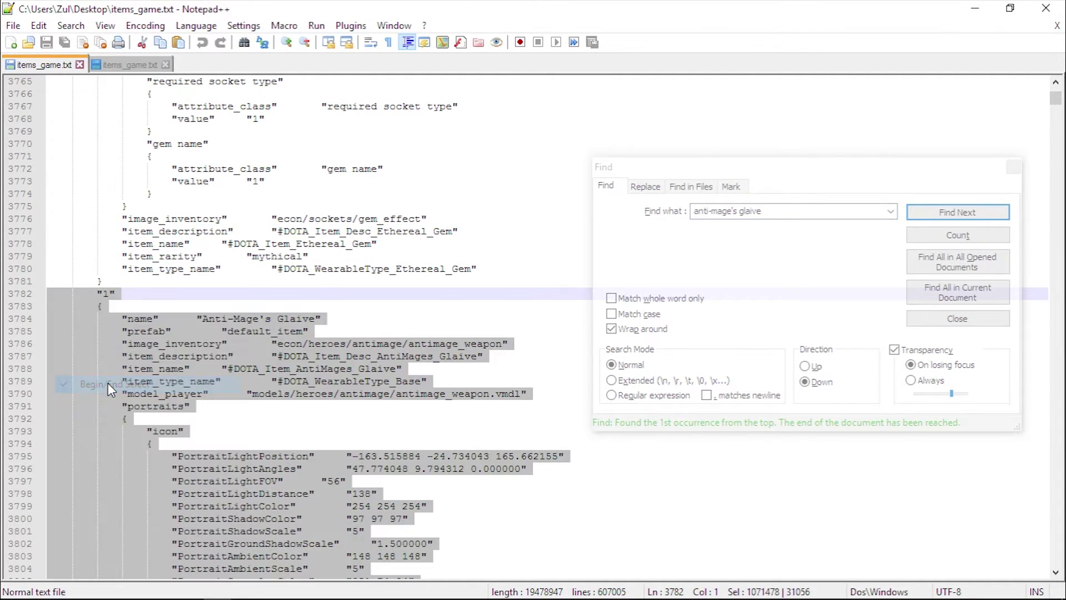
key("ctrl+v")
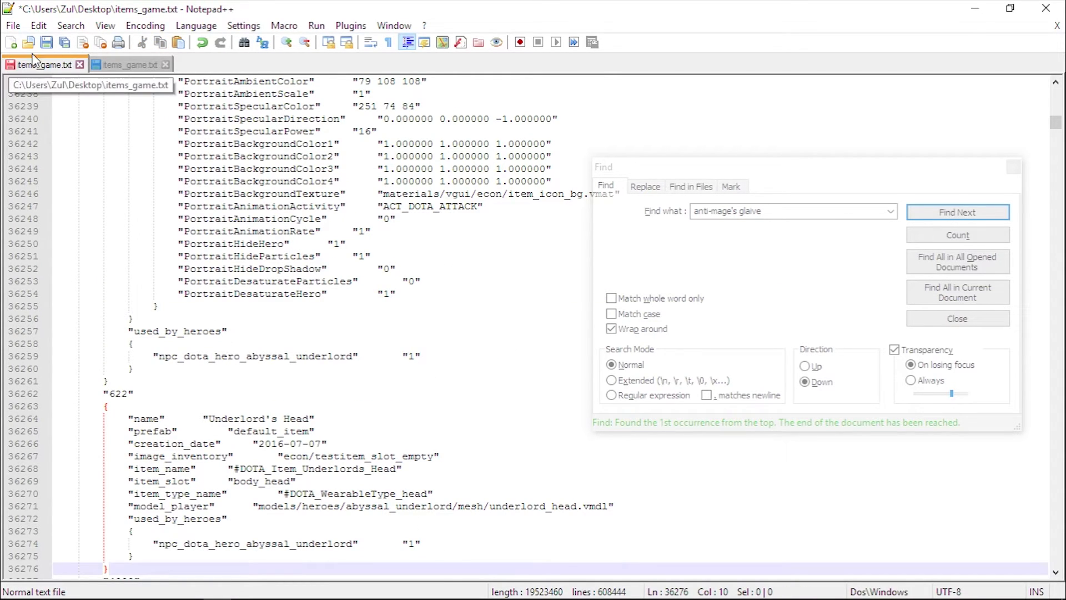
left_click(46, 43)
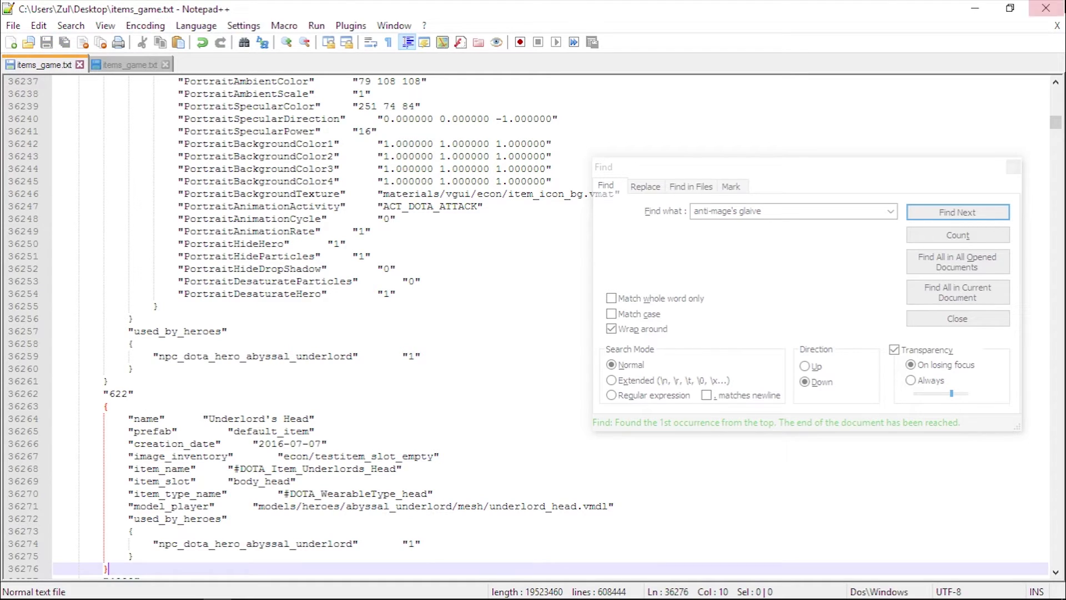
Close Notepad++ and open Dota 2 Mod\Shutnik Method\pak01_dir
left_click(1040, 9)
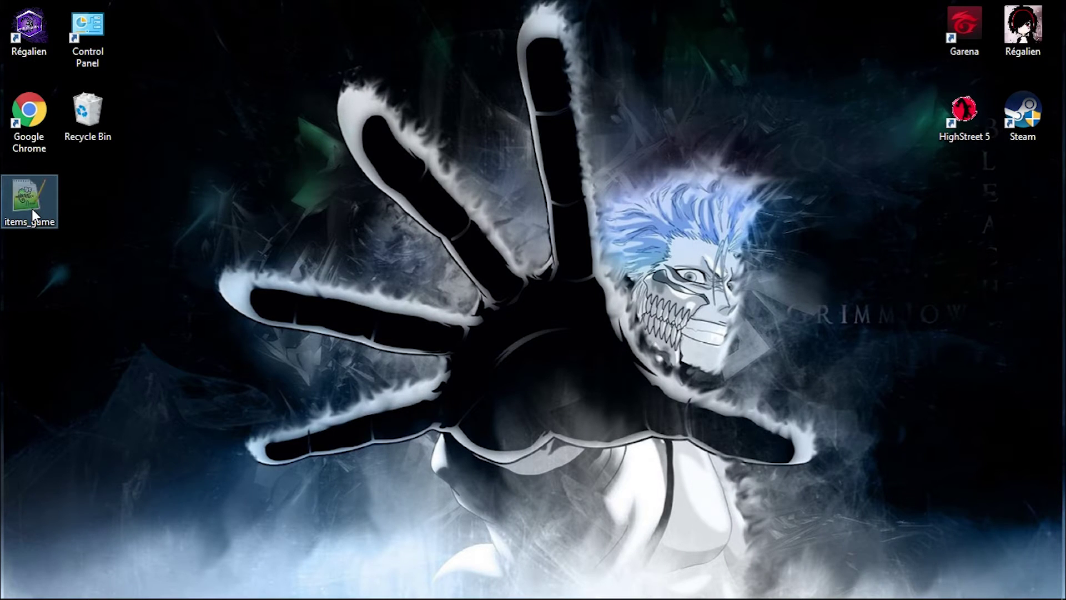
double_click(1020, 42)
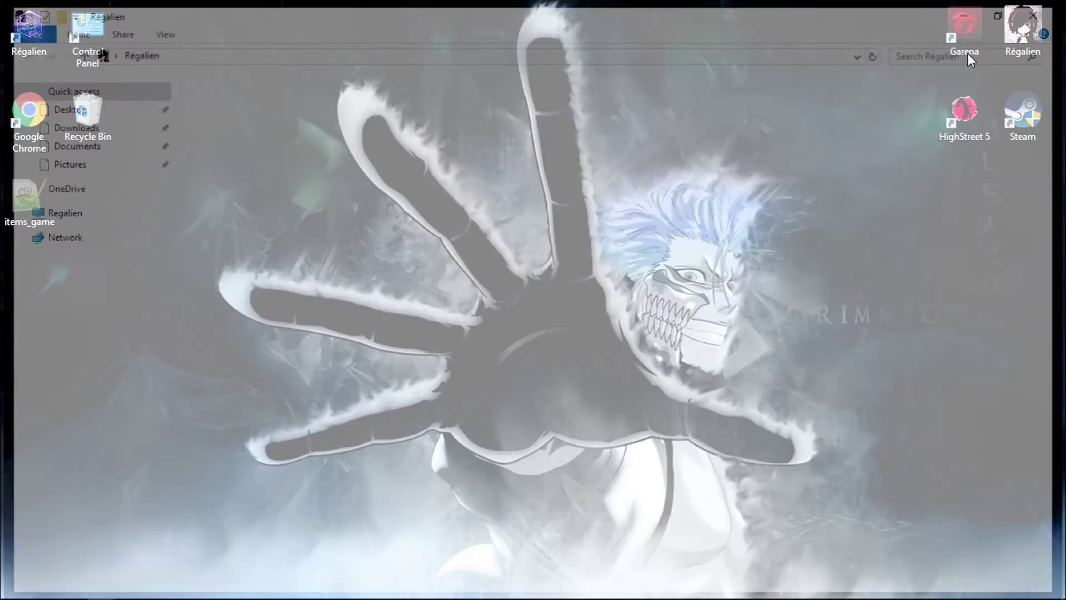
double_click(377, 113)
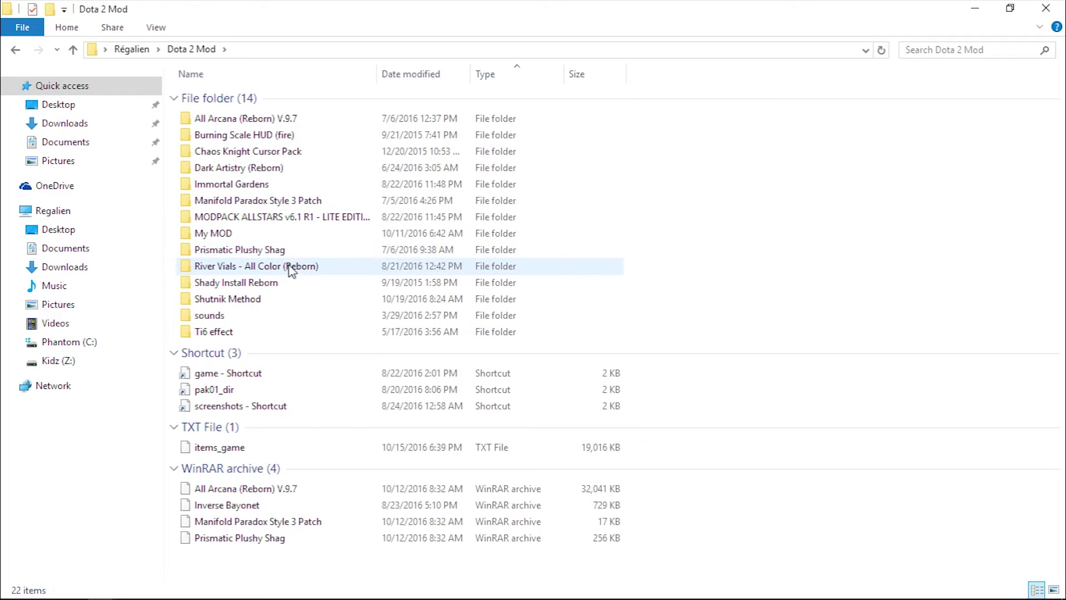
double_click(287, 300)
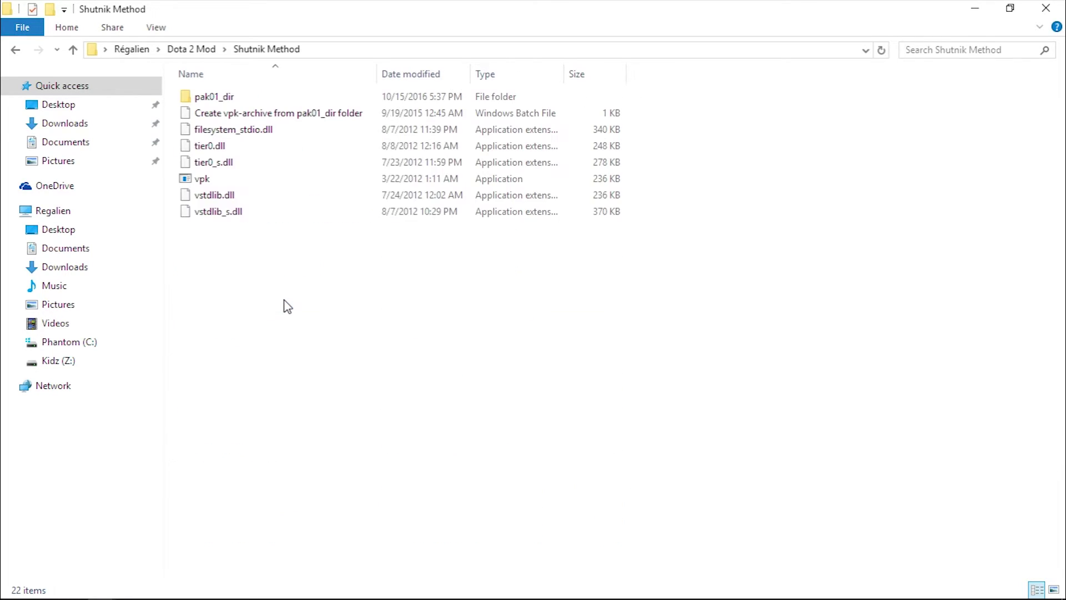
double_click(293, 100)
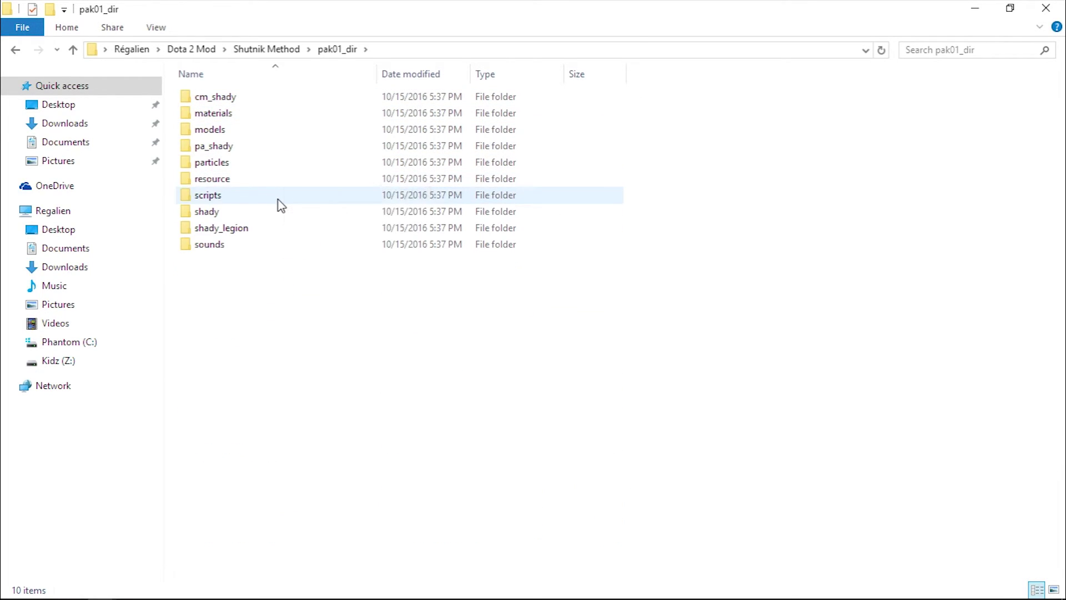
Paste the edited items_game.txt into scripts\items, replacing the existing file
double_click(278, 198)
double_click(278, 100)
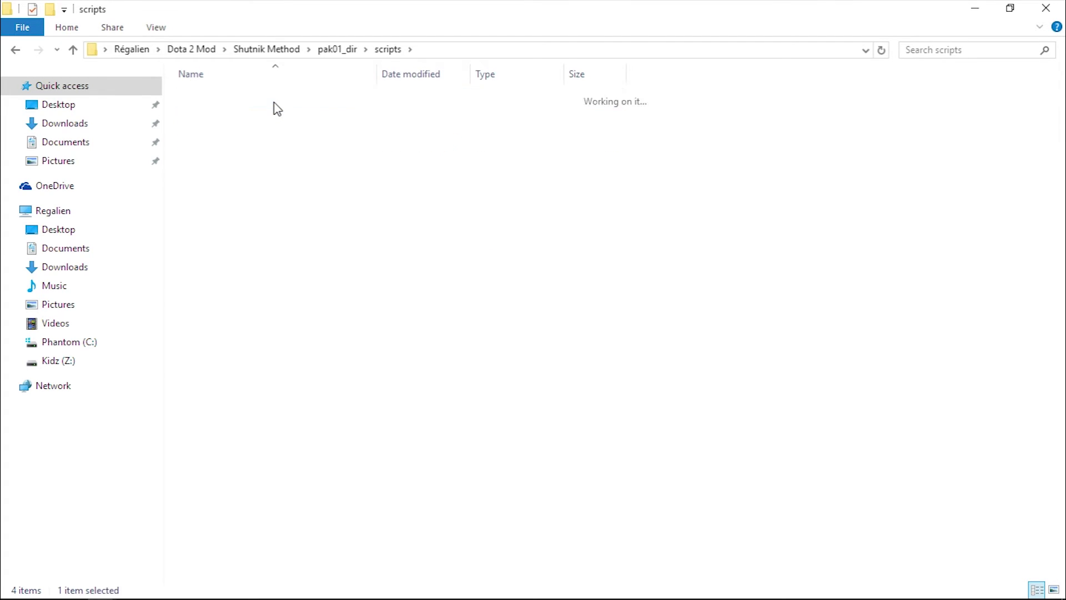
key("ctrl+v")
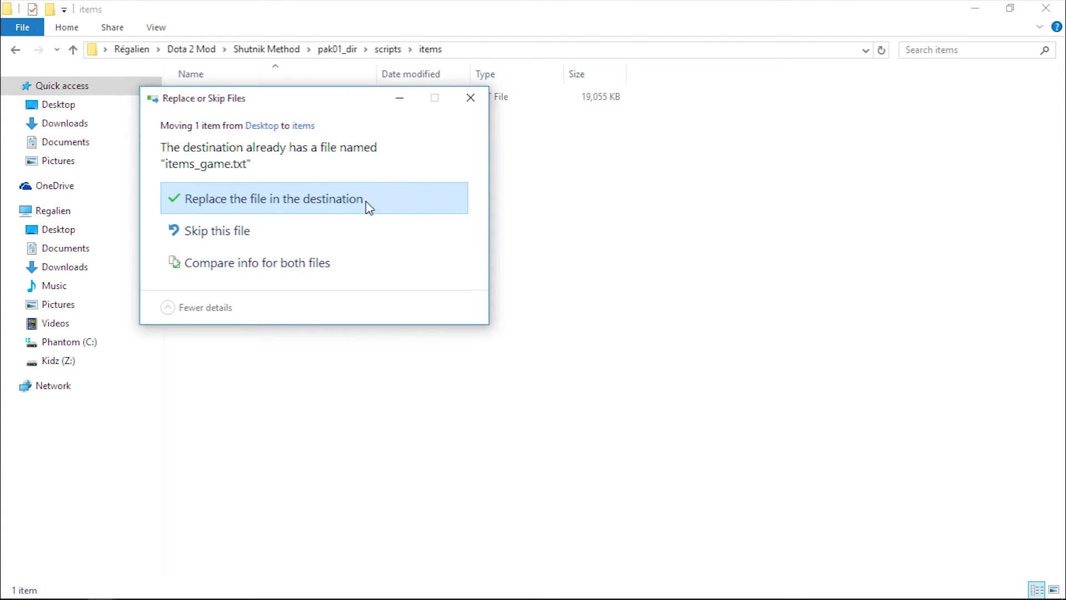
left_click(367, 207)
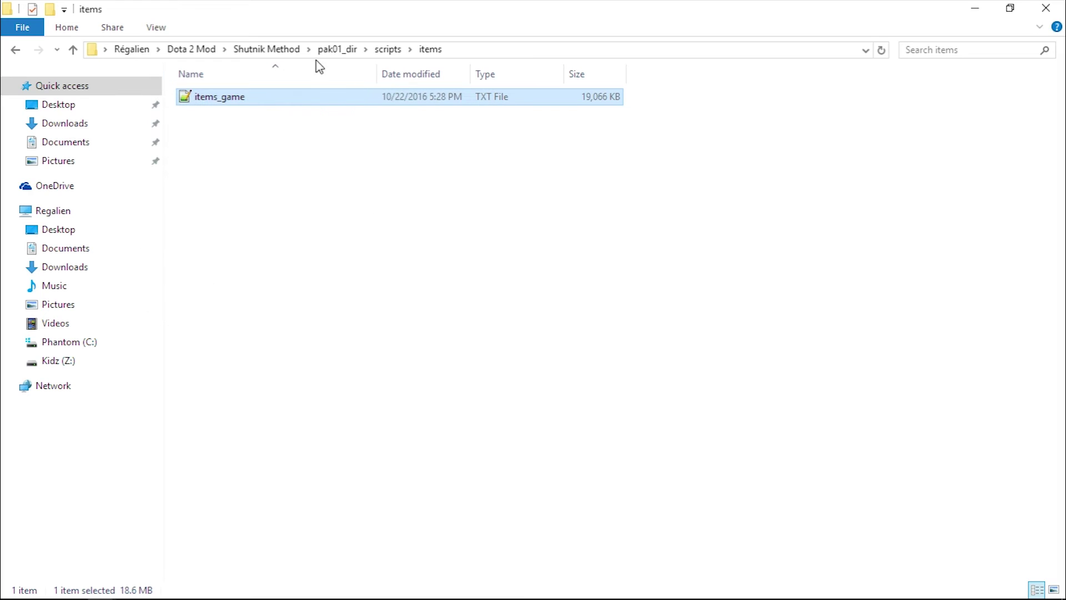
left_click(279, 52)
Build pak01_dir.vpk with the batch file and move it into Mods, replacing the old one
double_click(273, 113)
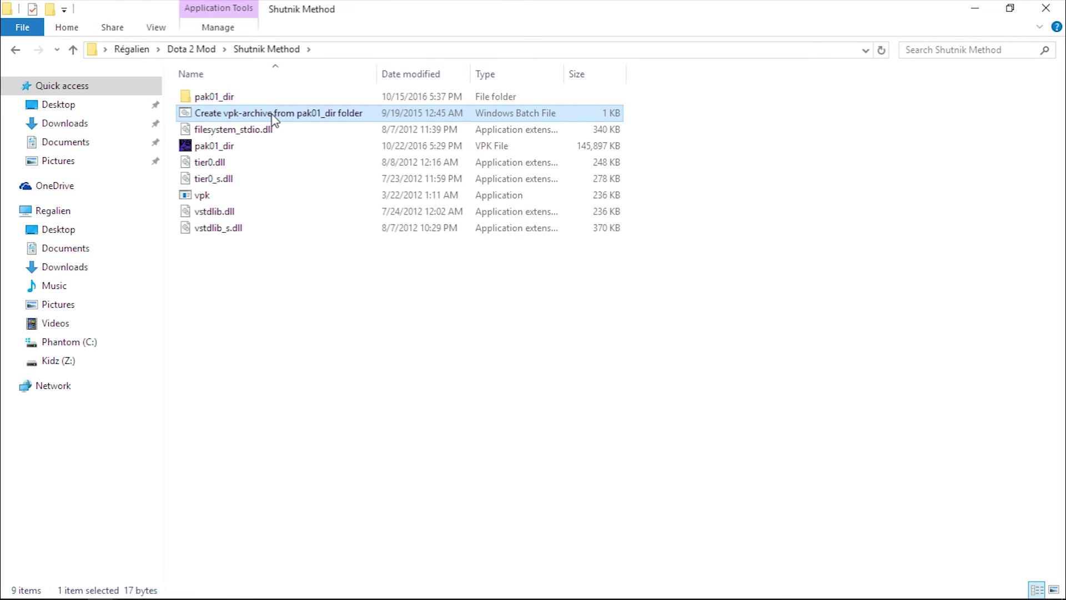
left_click(214, 145)
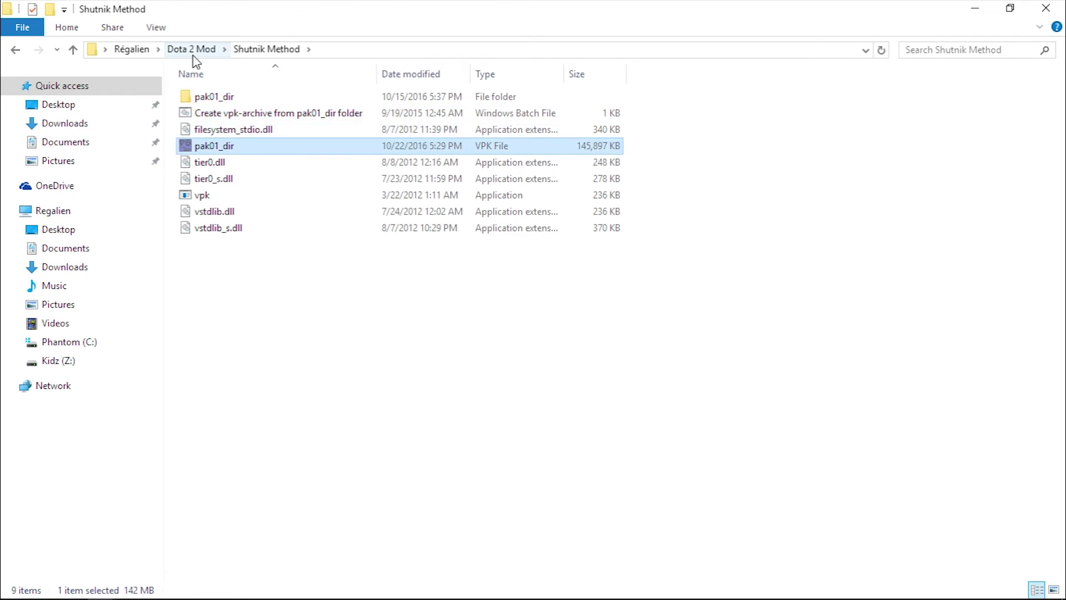
left_click(492, 182)
Add Game, Mod and AddonRoot Mods search paths to gameinfo.gi and save it
right_click(209, 455)
left_click(417, 166)
left_click(297, 326)
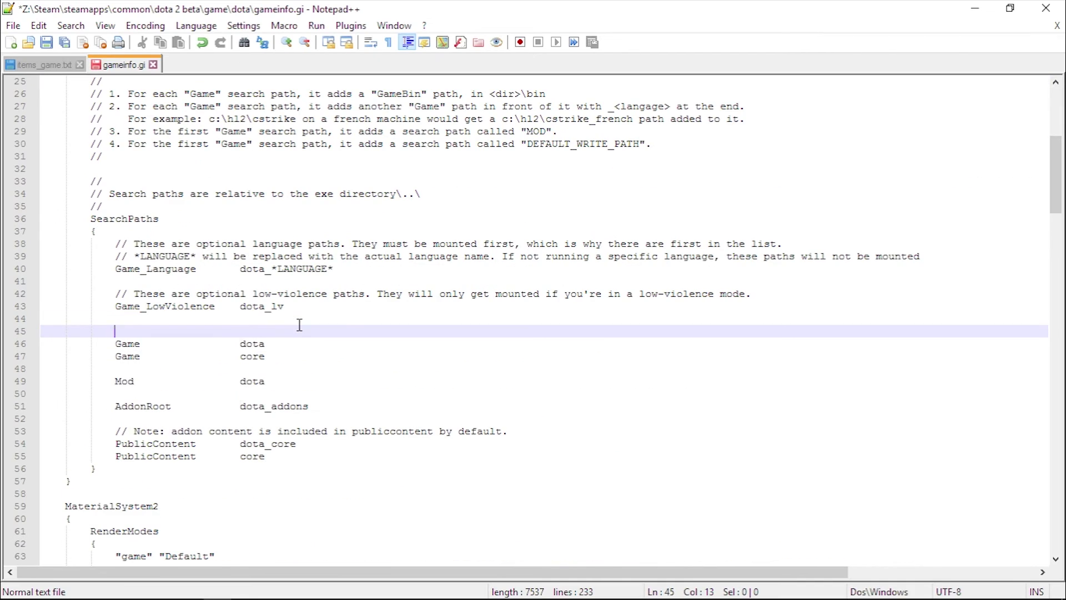
type("Game\t\t\t\tMods")
key("Return")
key("BackSpace")
key("BackSpace")
key("BackSpace")
key("Down")
key("Down")
key("Down")
key("Return")
type("Mod\t\t\t\tMods")
key("Down")
key("Down")
key("Return")
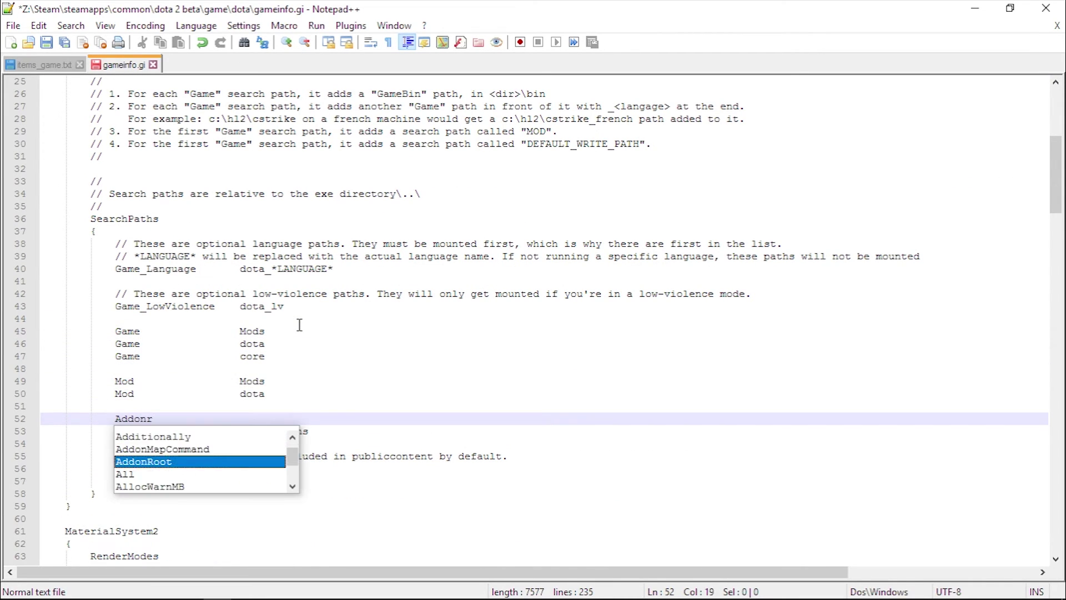
type("AddonRoot\t\t\t\tMods")
key("ctrl+s")
Close Notepad++ and launch Dota 2 from Steam's tray menu
key("alt+F4")
right_click(892, 560)
left_click(940, 323)
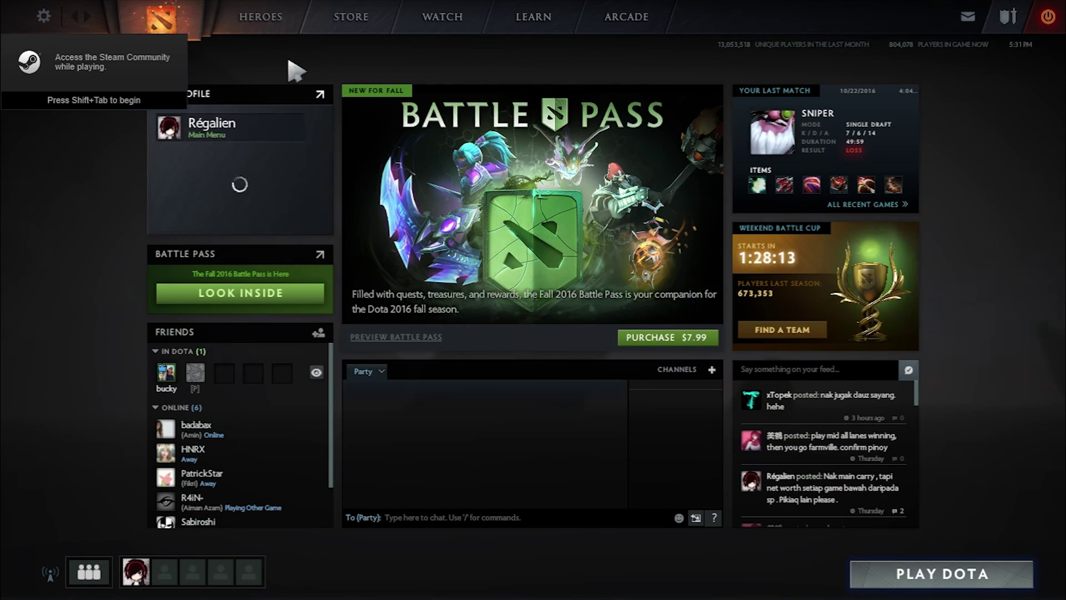
Browse the hero grid and inspect Legion Commander's and another hero's loadout pages
left_click(261, 18)
left_click(750, 108)
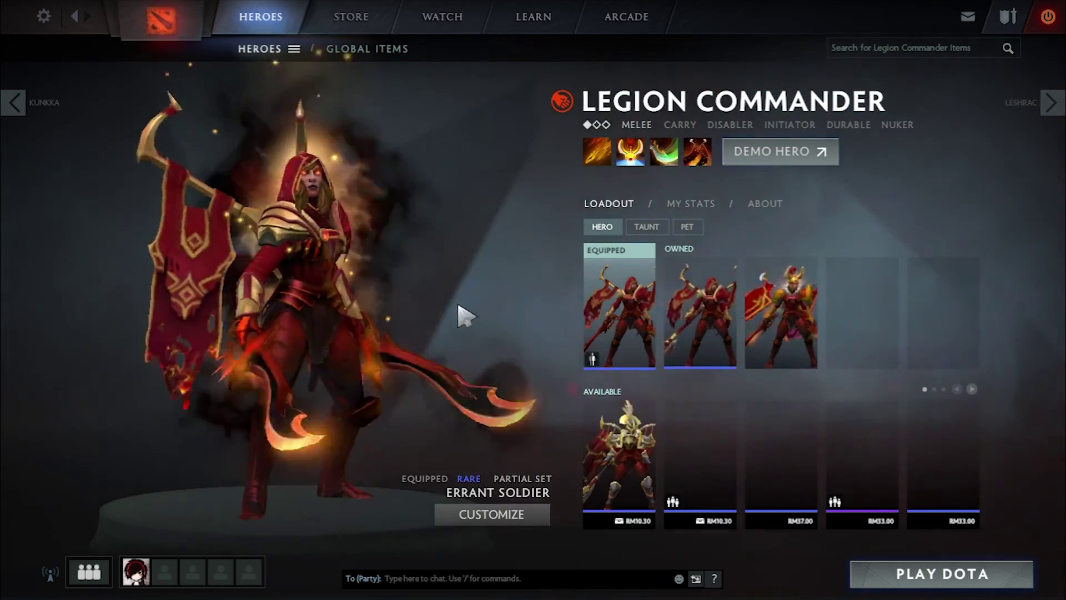
left_click(264, 50)
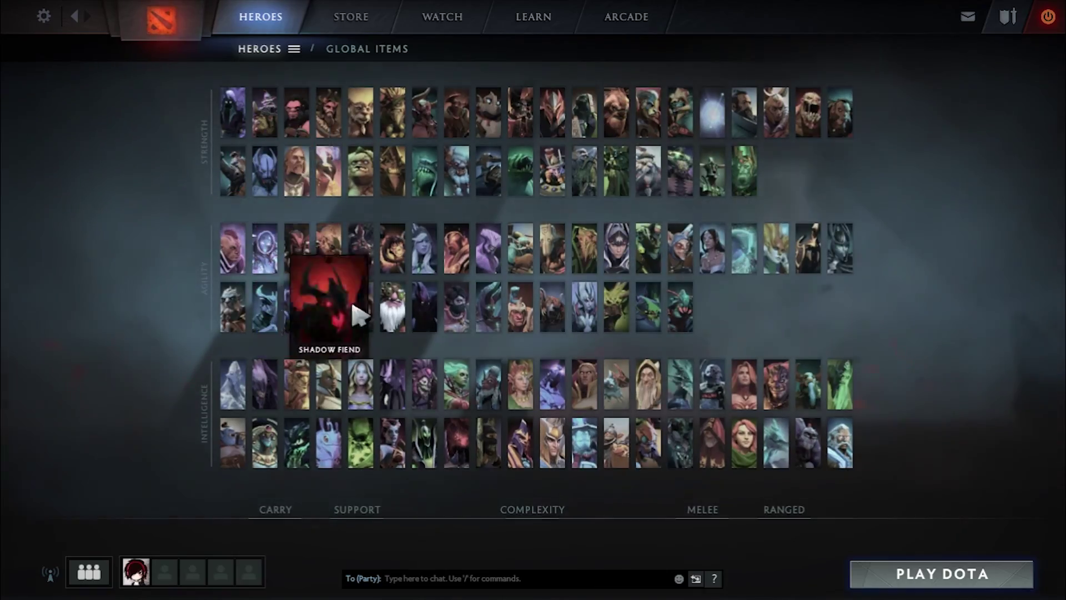
left_click(372, 315)
left_click(263, 50)
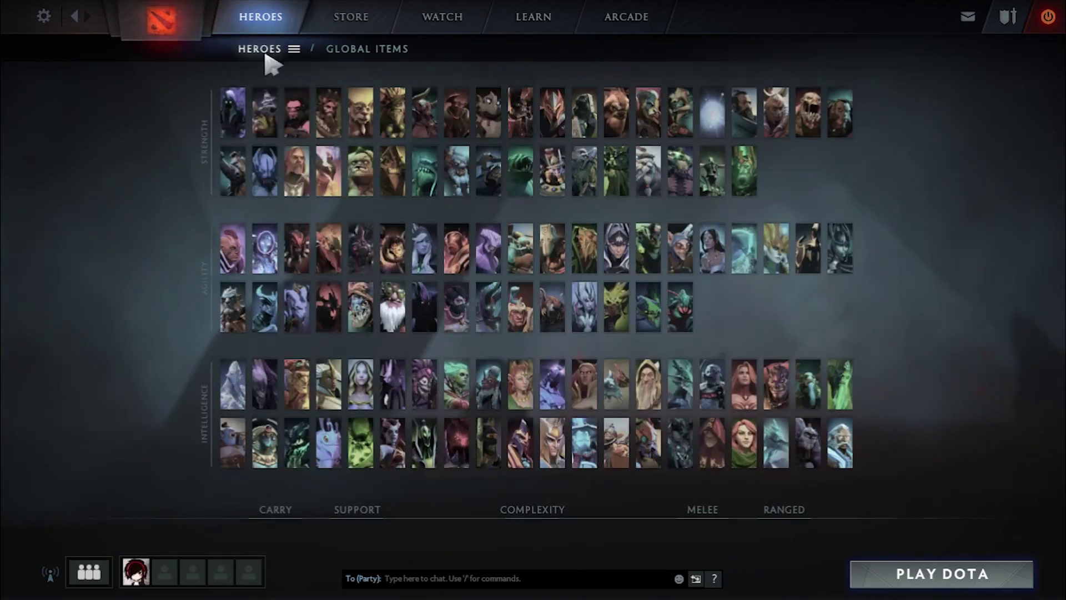
Inspect Phantom Assassin's loadout, then quit Dota 2 to the desktop
left_click(583, 388)
left_click(263, 50)
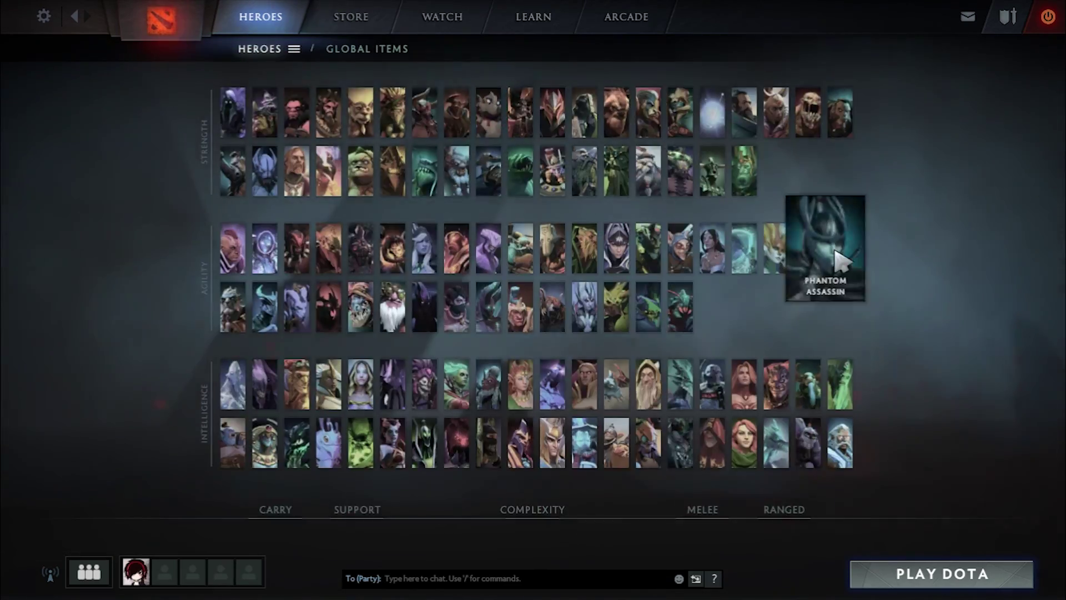
left_click(809, 254)
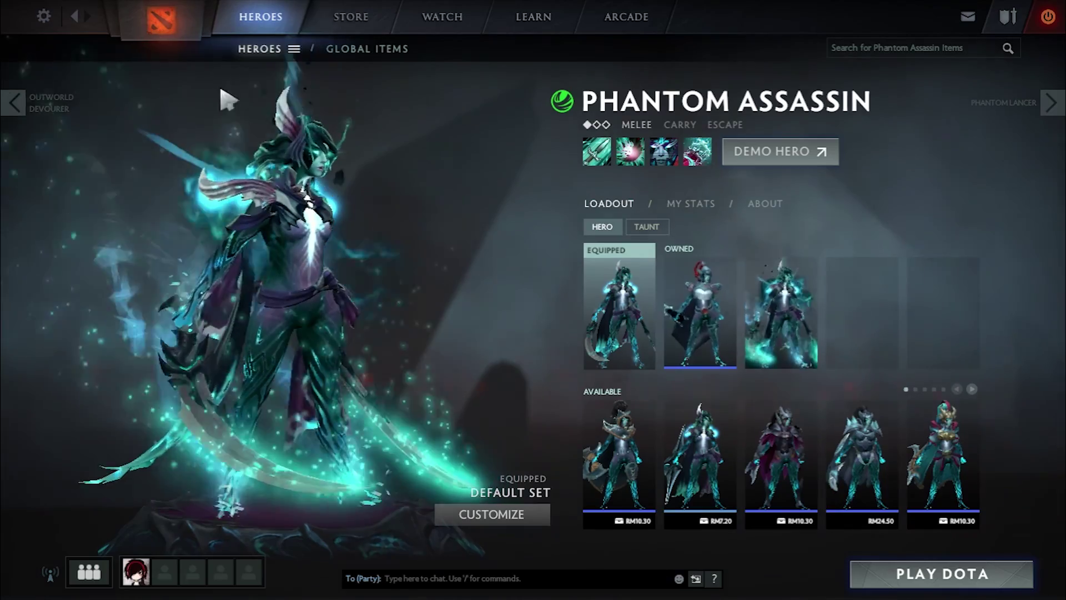
key("alt+F4")
left_click(467, 330)
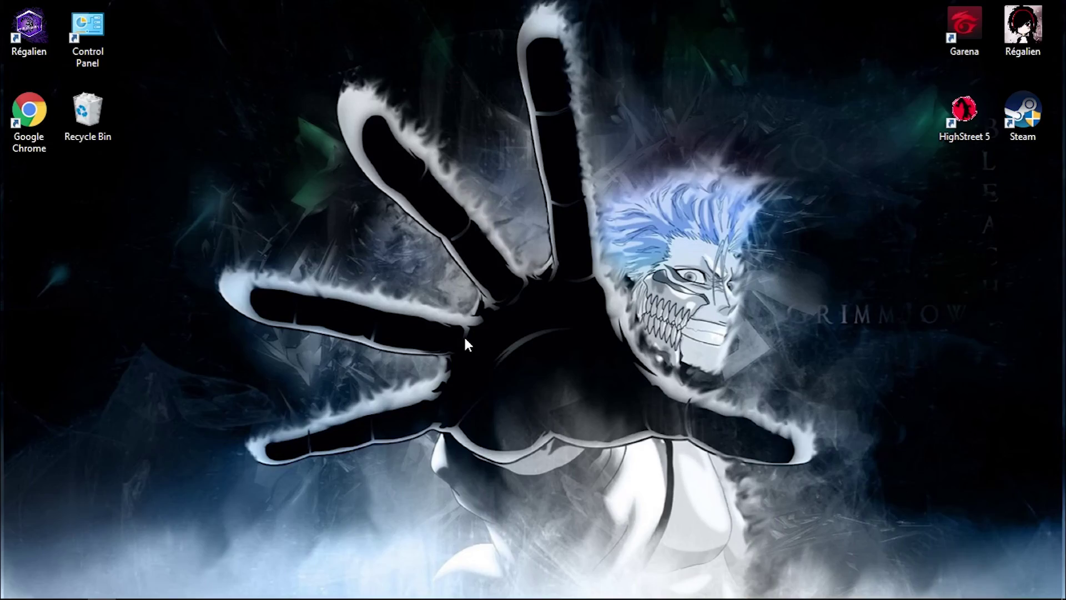